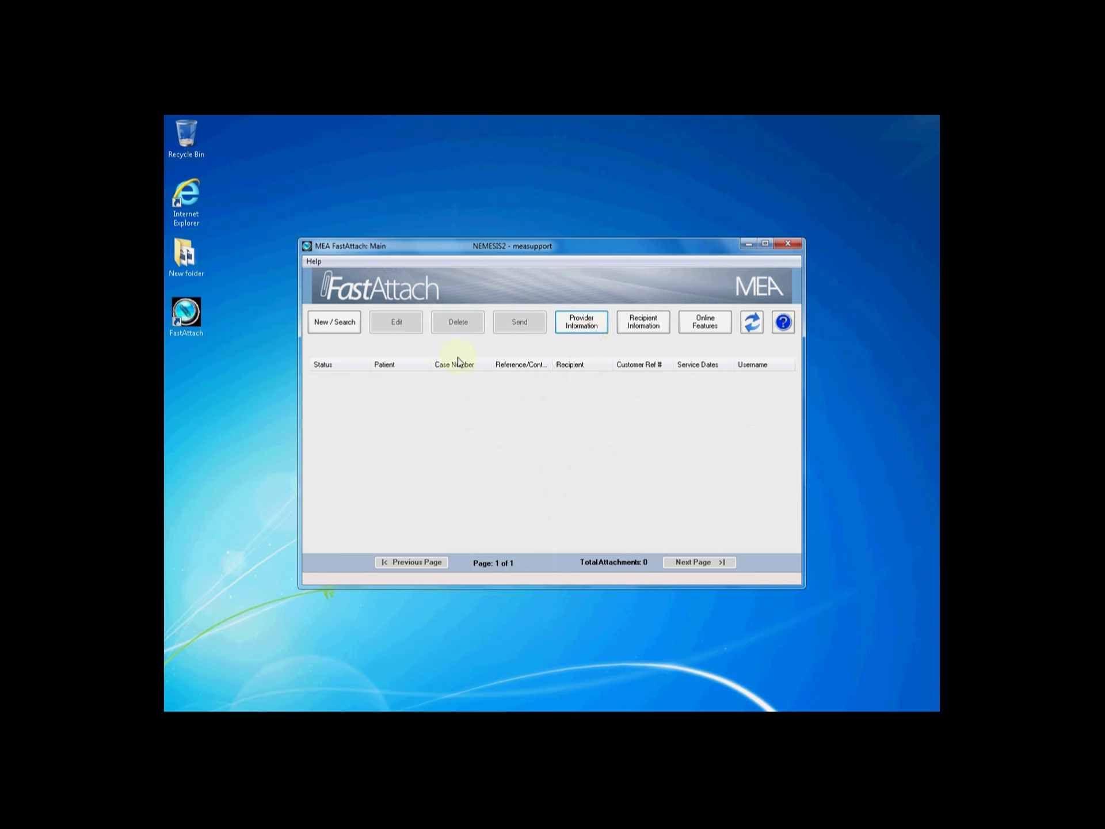
Start a new patient and enter the first name, last name and birth date 02/02/1945
{"action": "left_click", "coordinate": [348, 332]}
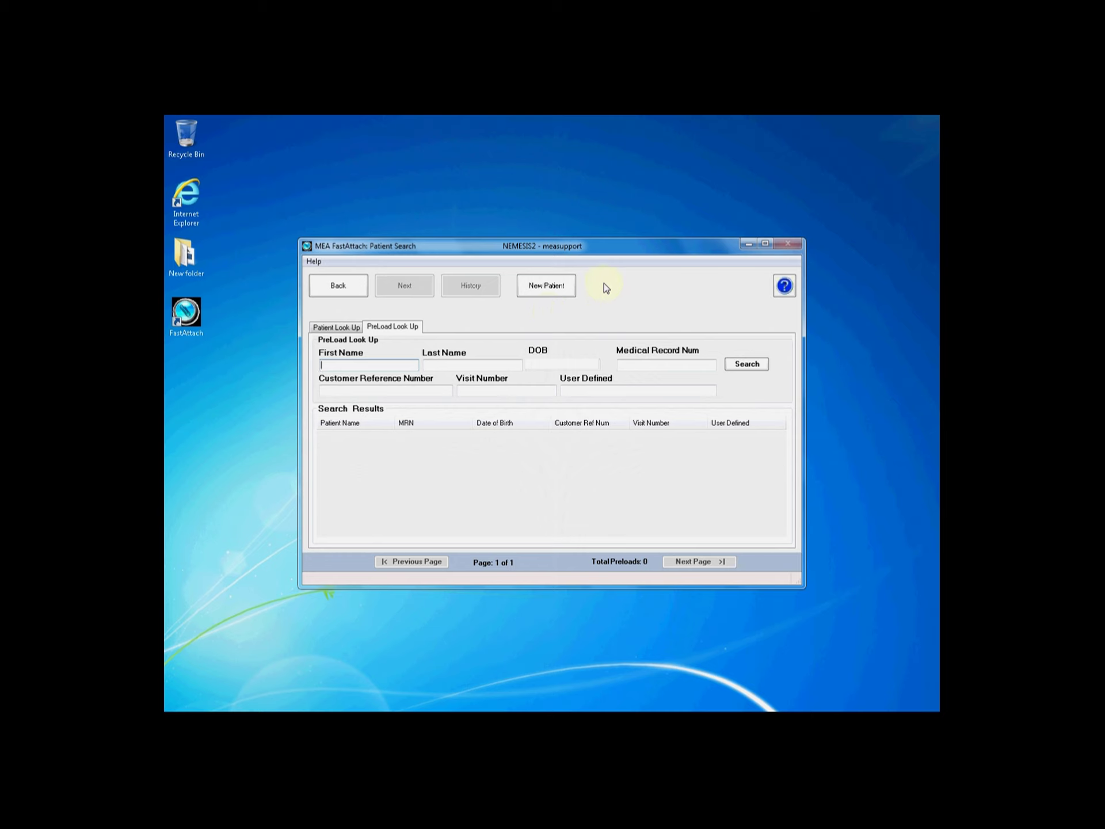
{"action": "left_click", "coordinate": [538, 294]}
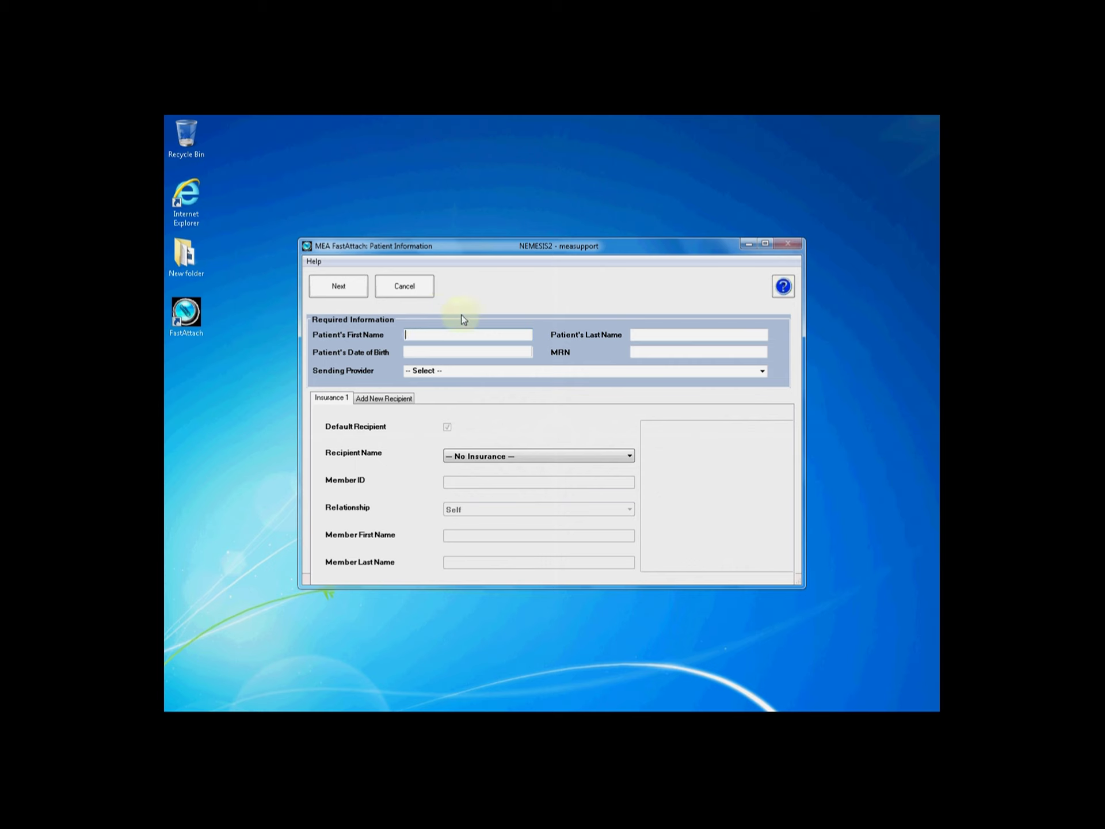
{"action": "type", "text": "Firsn"}
{"action": "key", "text": "BackSpace"}
{"action": "type", "text": "tname"}
{"action": "key", "text": "Tab"}
{"action": "type", "text": "Lastname"}
{"action": "key", "text": "Tab"}
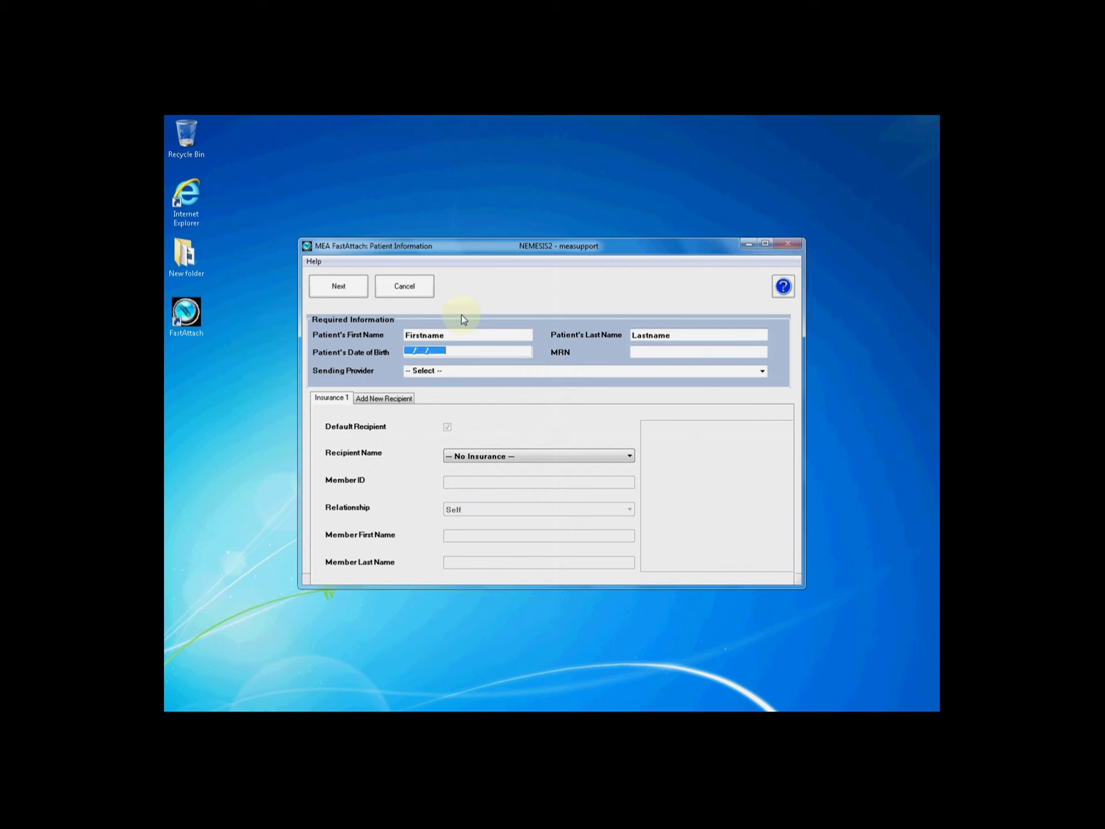
{"action": "type", "text": "02/02/1945"}
Enter the patient's MRN and choose Doctor Doctor as the sending provider
{"action": "key", "text": "Tab"}
{"action": "type", "text": "Optional123"}
{"action": "key", "text": "Tab"}
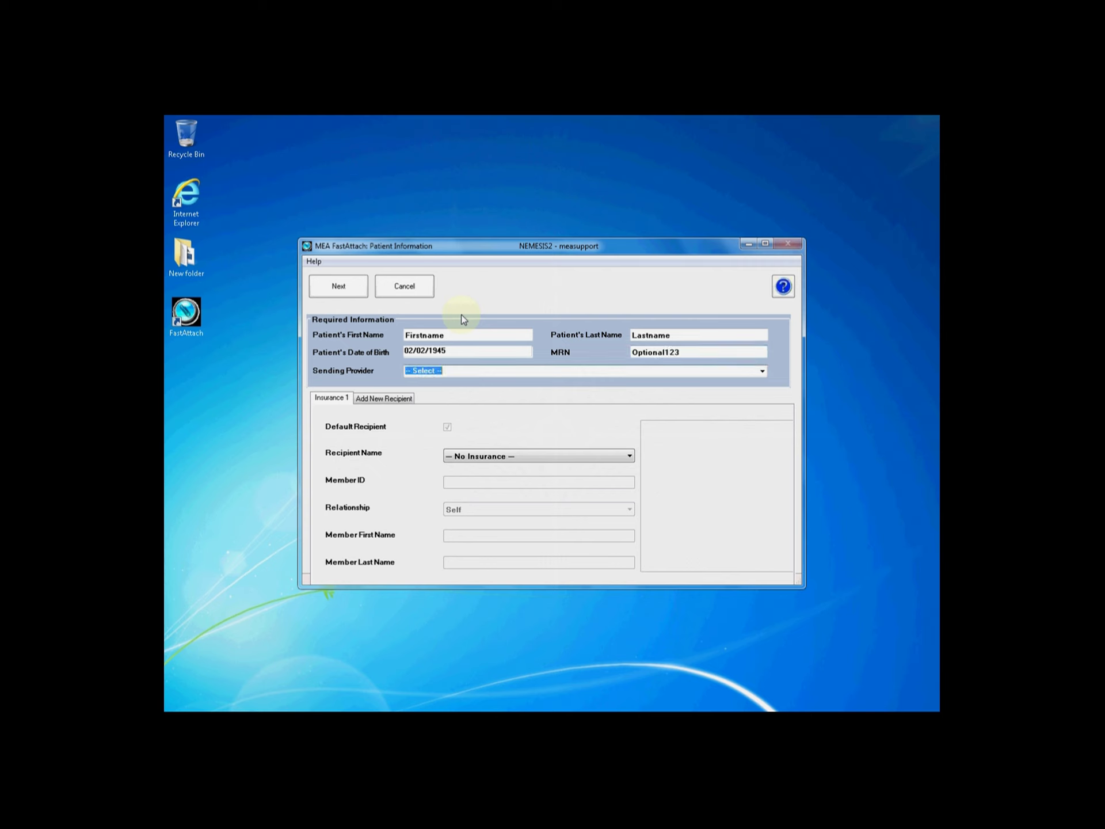
{"action": "left_click", "coordinate": [763, 371]}
{"action": "left_click", "coordinate": [722, 399]}
{"action": "left_click", "coordinate": [622, 459]}
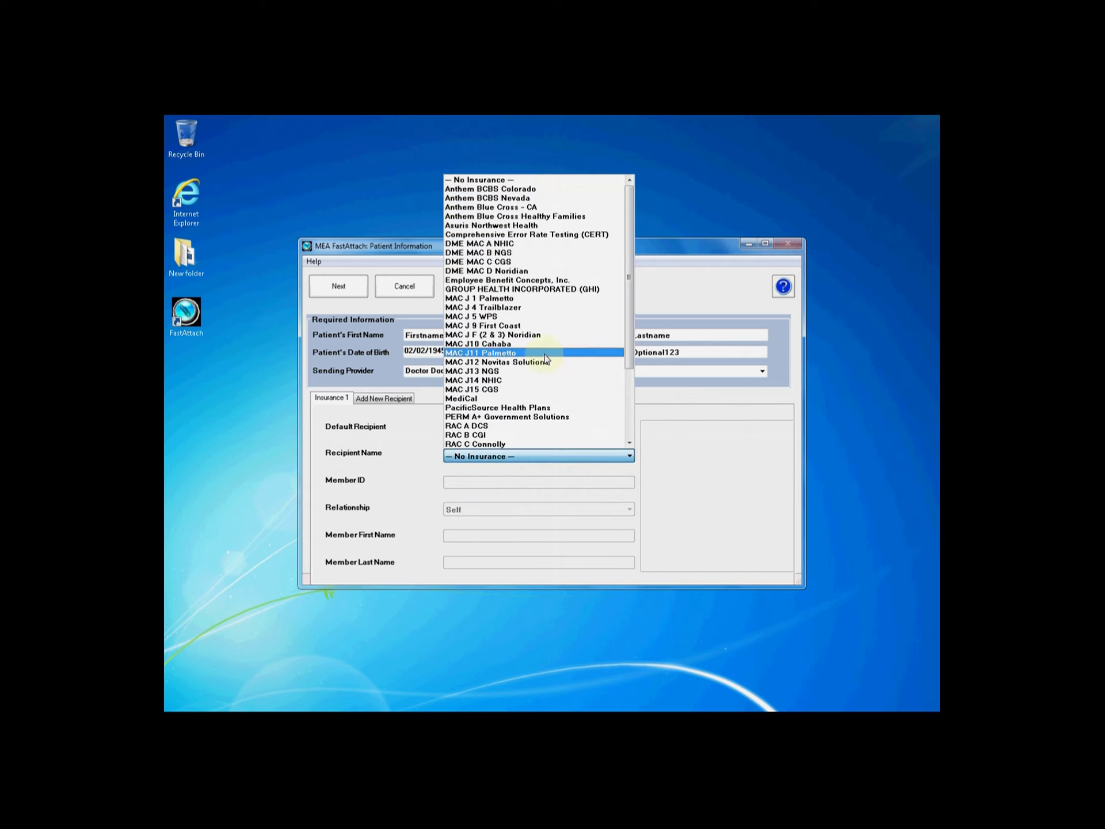
Choose recipient TEST RC 3 QSSI, enter the member ID, and save the new patient
{"action": "scroll", "coordinate": [631, 295], "scroll_direction": "down", "scroll_amount": 4}
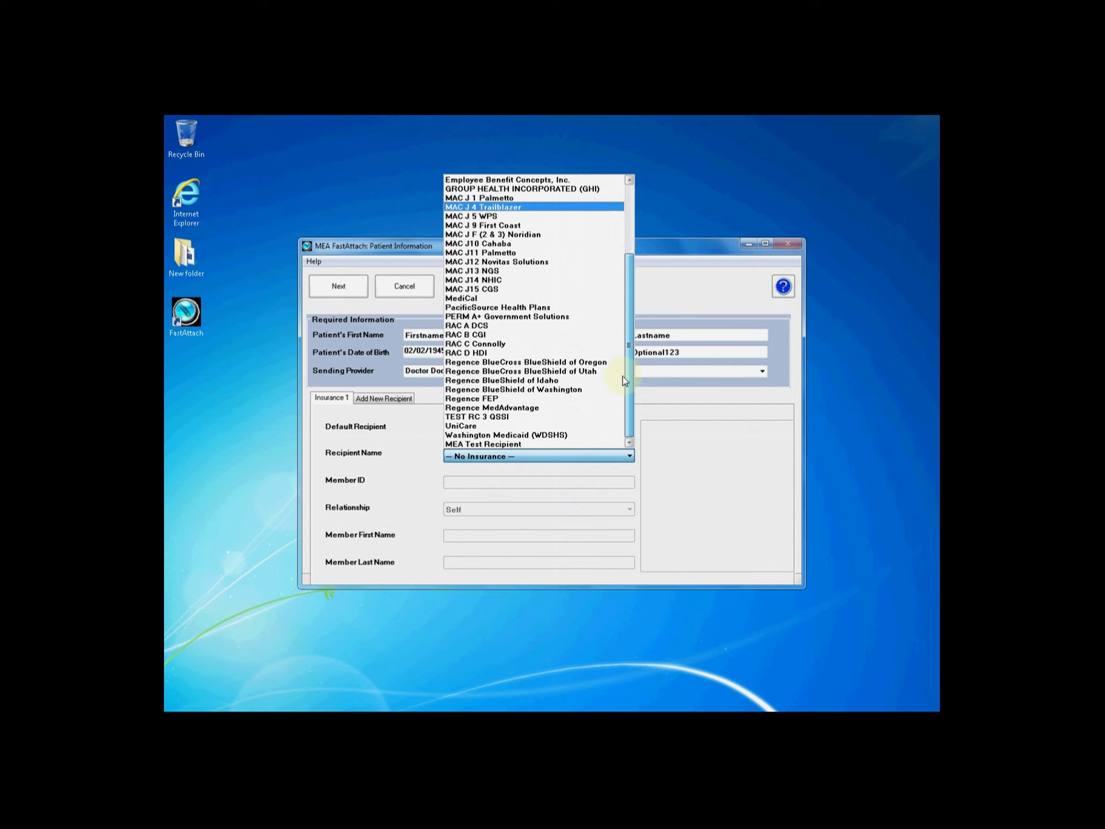
{"action": "left_click", "coordinate": [574, 409]}
{"action": "left_click", "coordinate": [530, 482]}
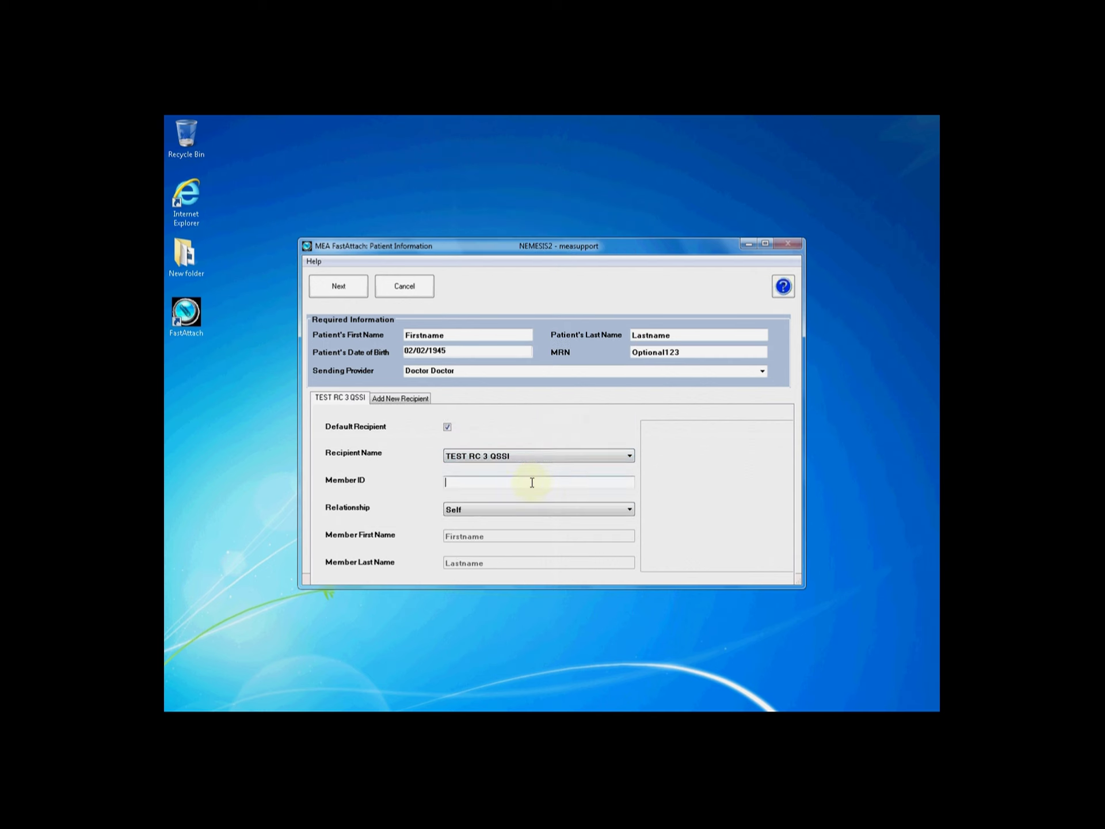
{"action": "type", "text": "22255XXXA"}
{"action": "left_click", "coordinate": [352, 291]}
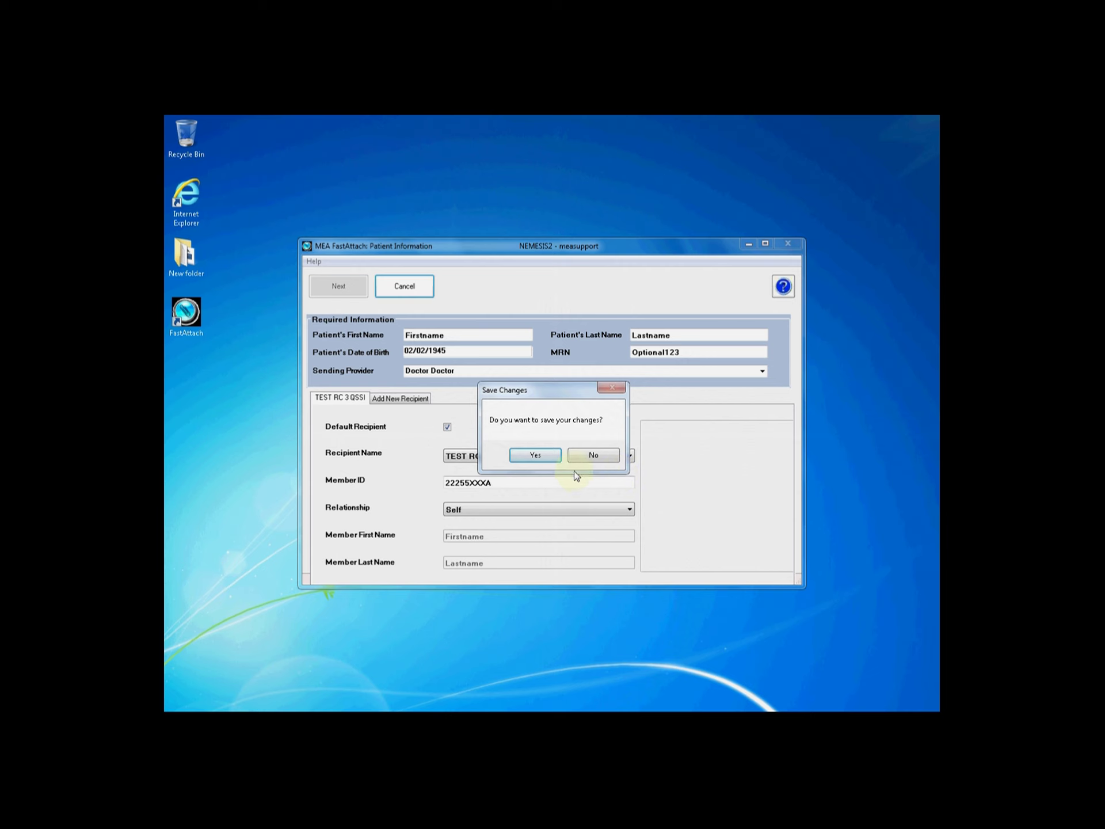
{"action": "left_click", "coordinate": [540, 457]}
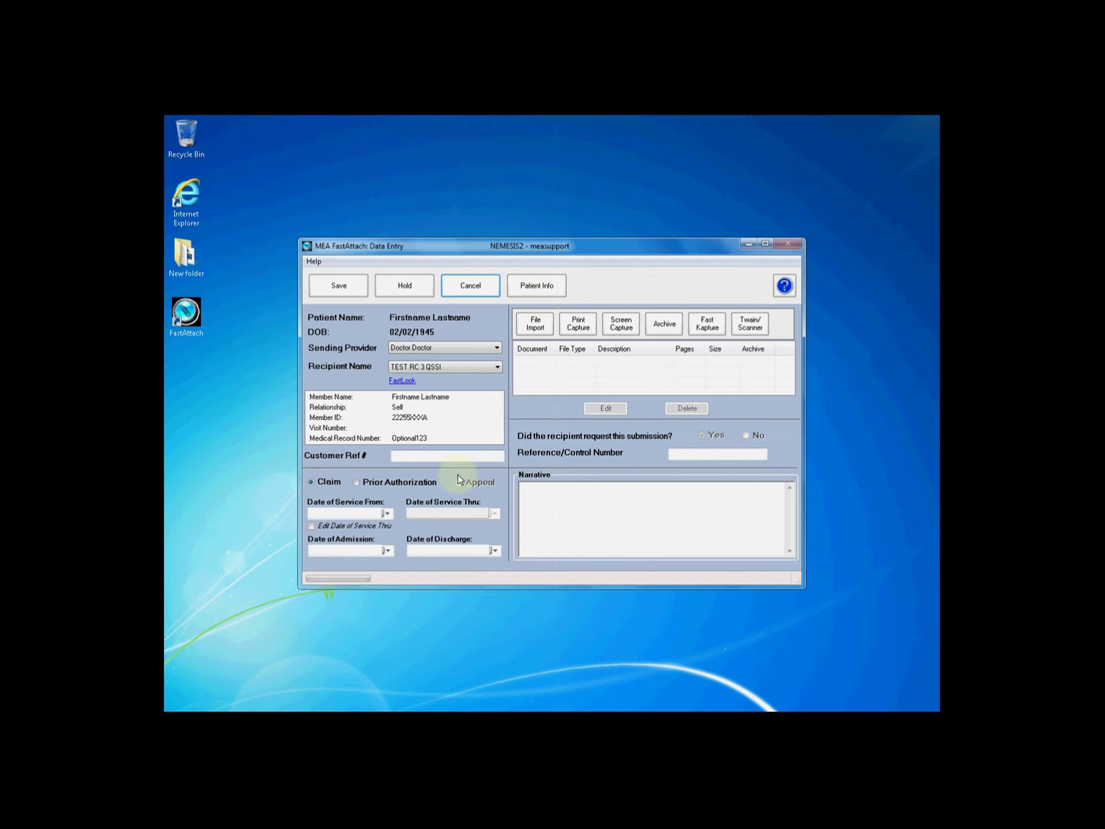
Set the dates of service from 01/01/2013 through 02/01/2013
{"action": "left_click", "coordinate": [357, 513]}
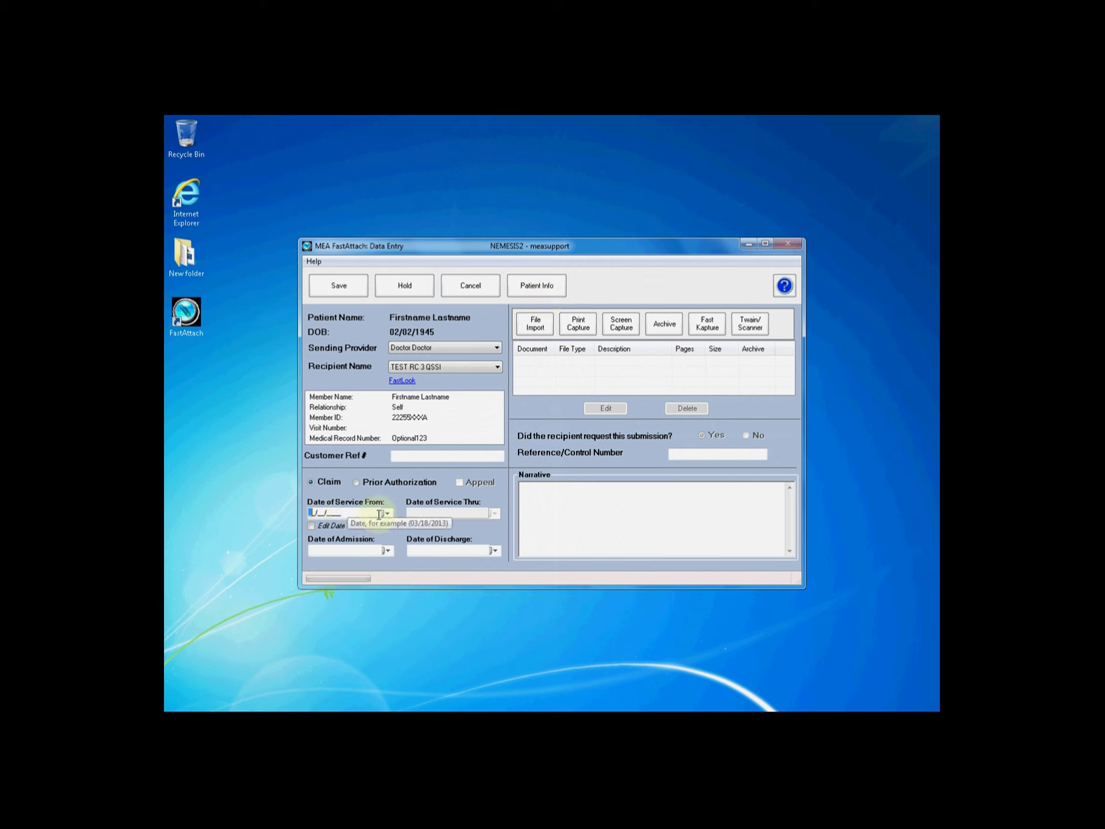
{"action": "type", "text": "01012013"}
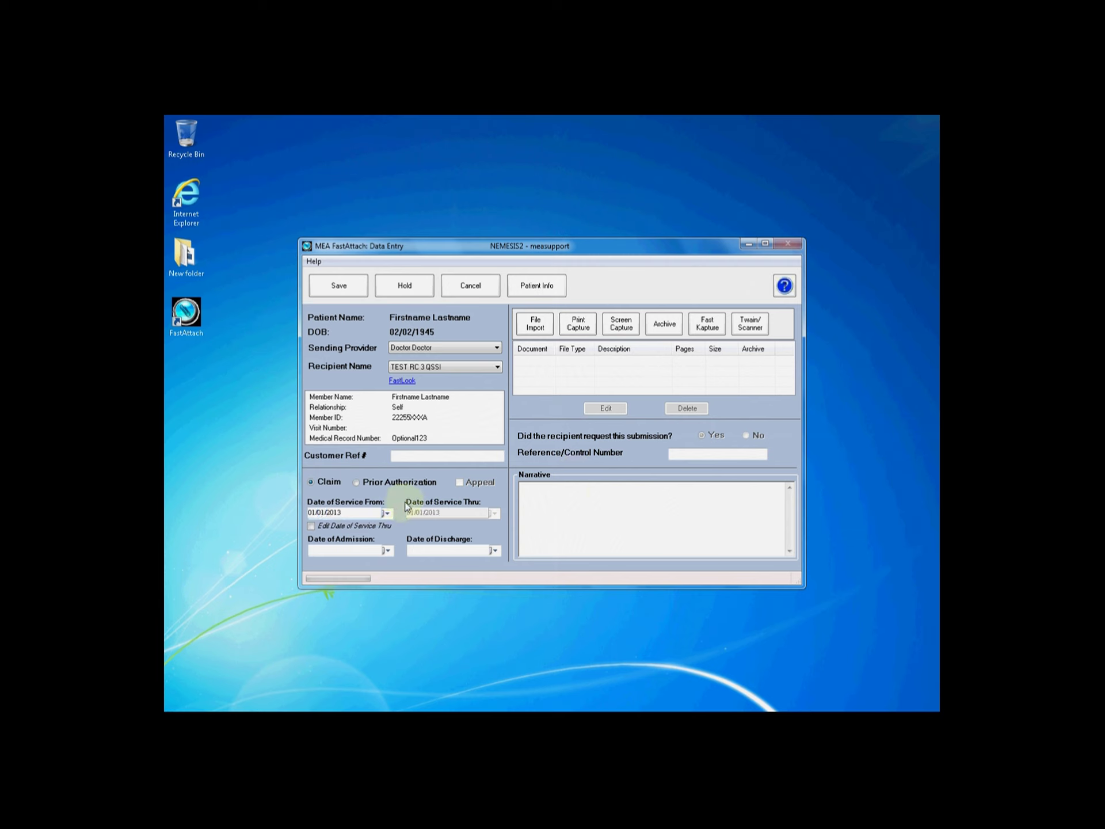
{"action": "left_click", "coordinate": [310, 526]}
{"action": "left_click", "coordinate": [418, 513]}
{"action": "type", "text": "02/01/2013"}
{"action": "key", "text": "Tab"}
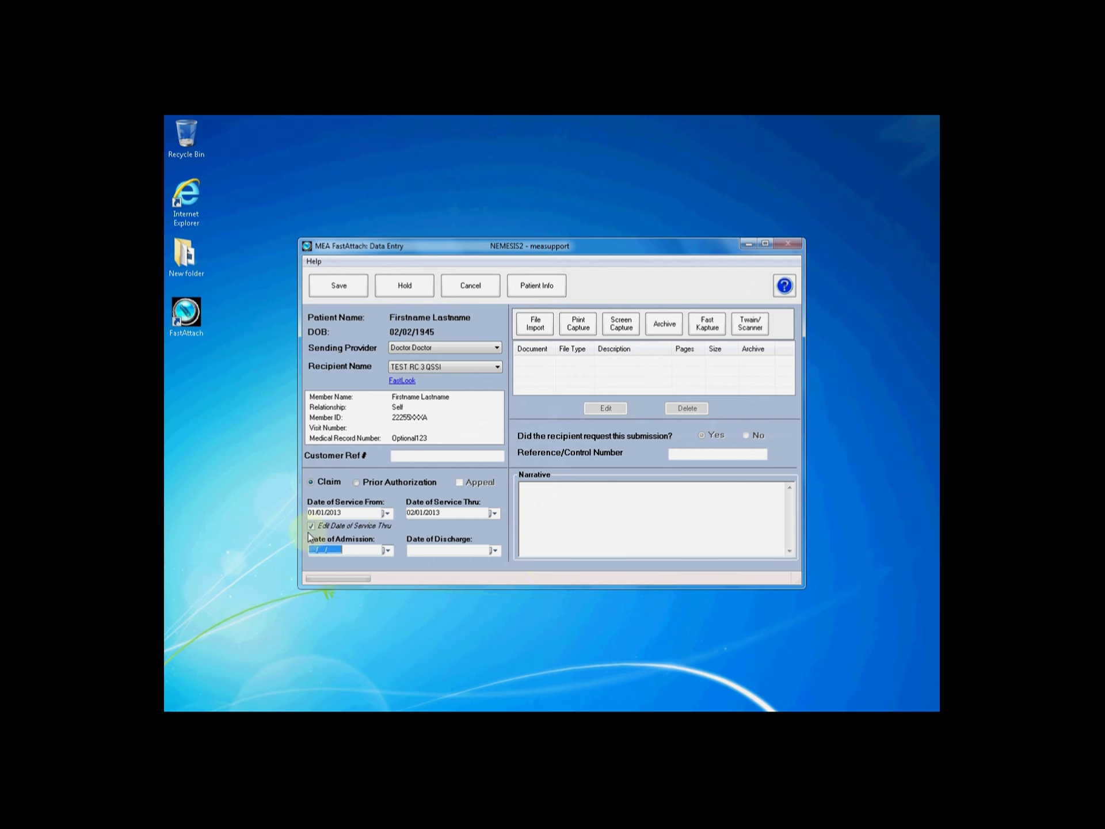
Leave the admission and discharge dates blank
{"action": "left_click", "coordinate": [388, 550]}
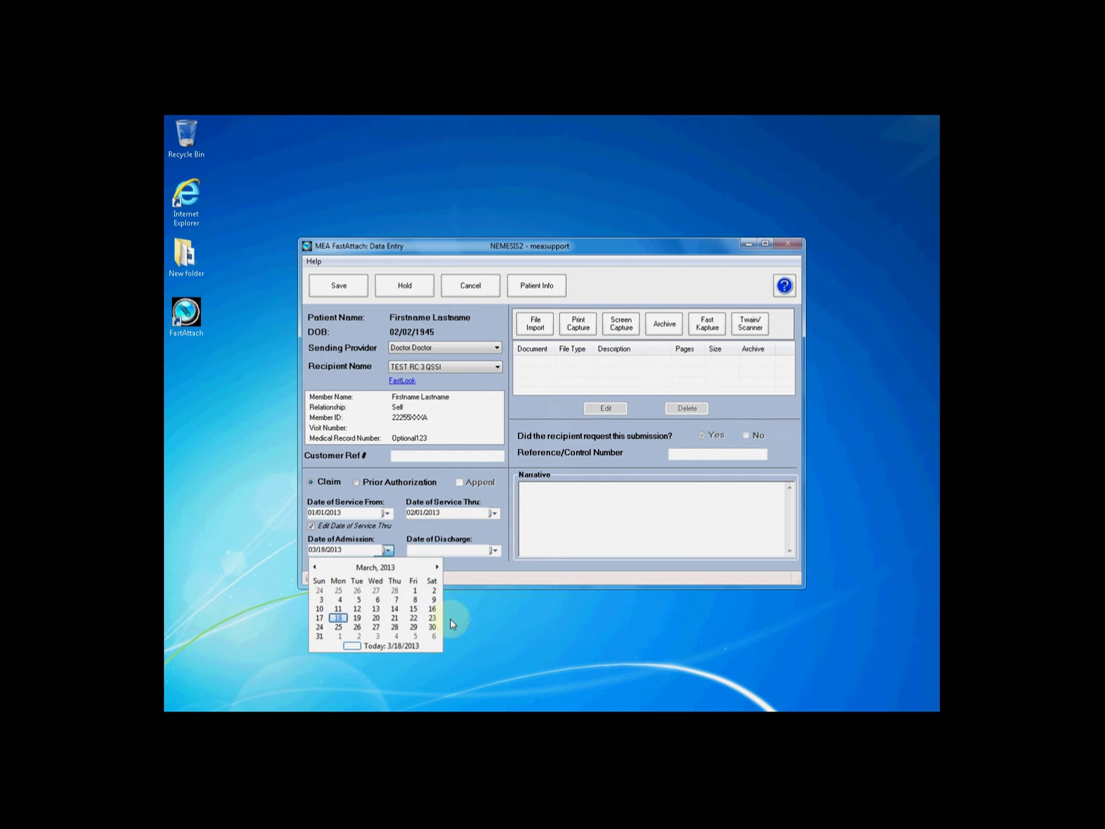
{"action": "left_click", "coordinate": [420, 538]}
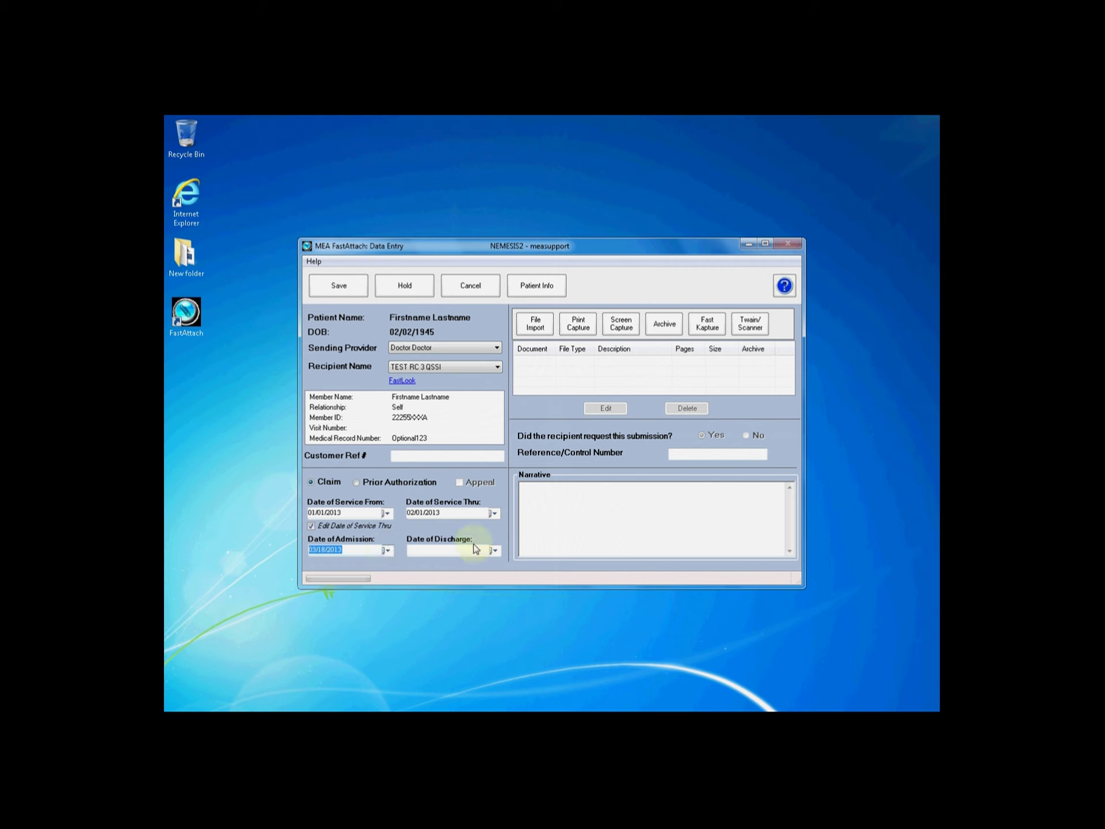
{"action": "left_click", "coordinate": [494, 550]}
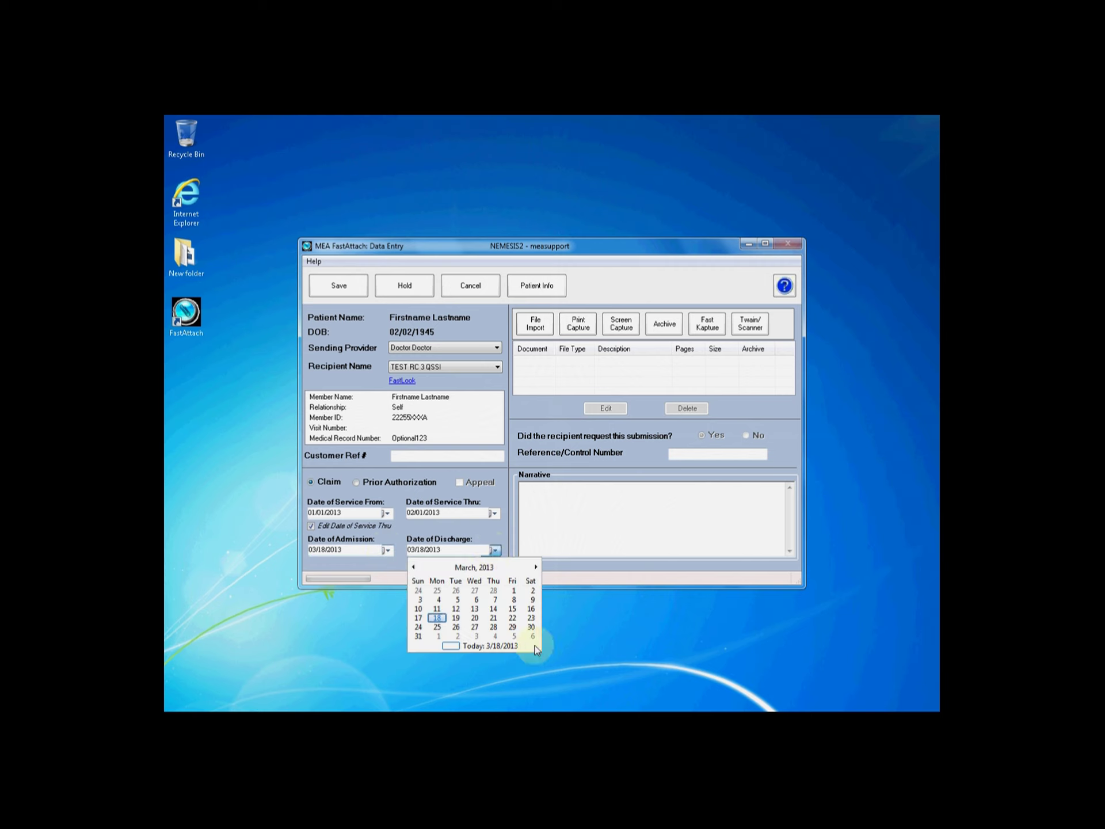
{"action": "left_click", "coordinate": [494, 550]}
{"action": "key", "text": "Delete"}
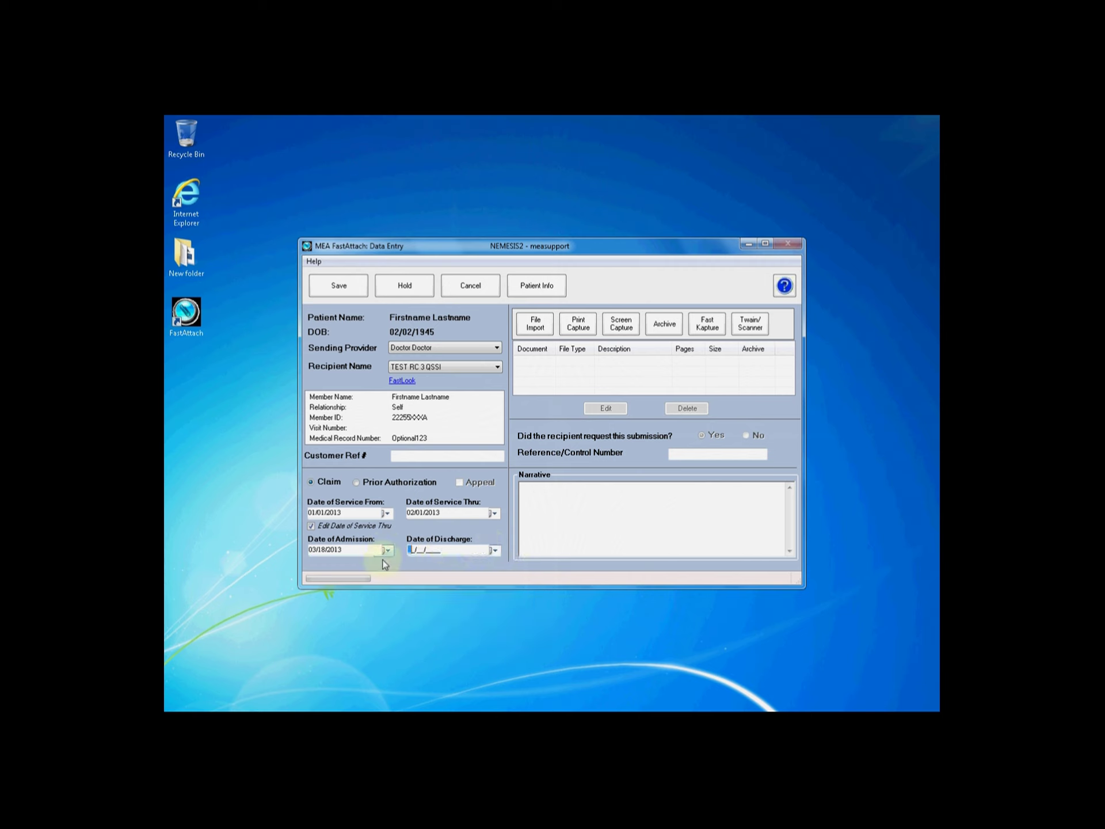
{"action": "left_click", "coordinate": [360, 550]}
{"action": "key", "text": "Delete"}
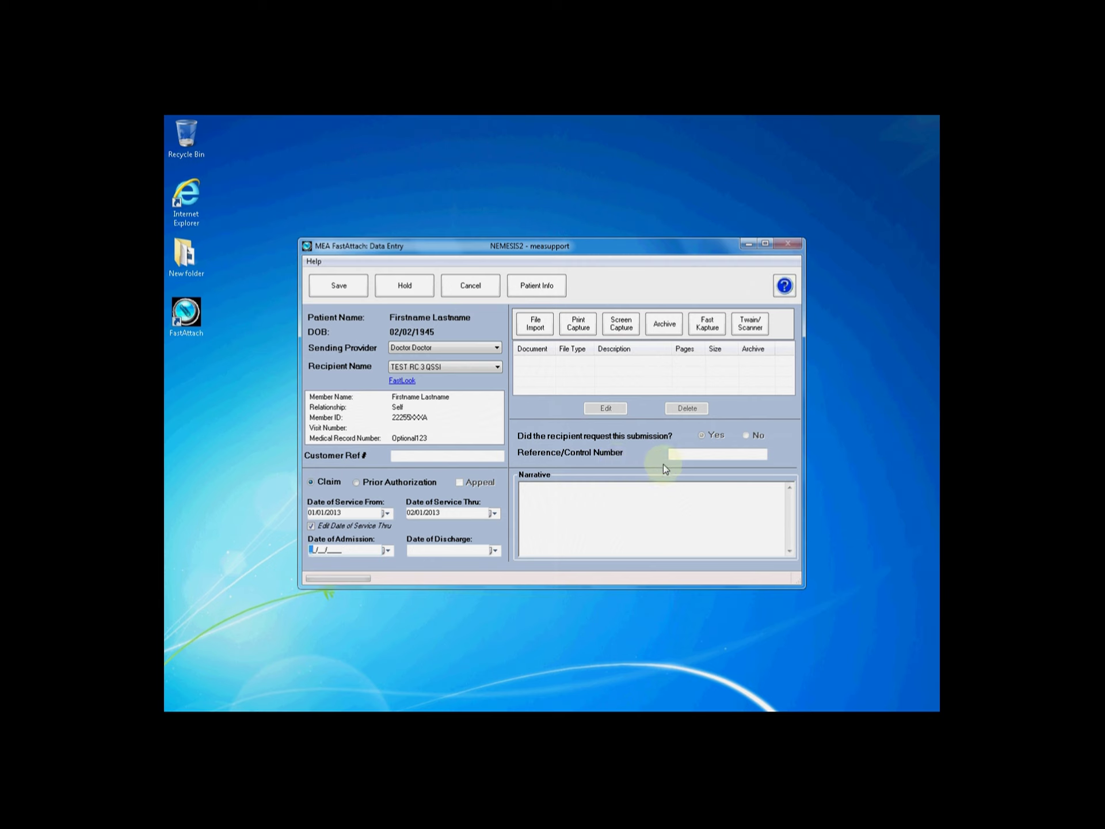
Enter the claim's reference/control number
{"action": "left_click", "coordinate": [676, 454]}
{"action": "type", "text": "17231111111"}
{"action": "type", "text": "PPP"}
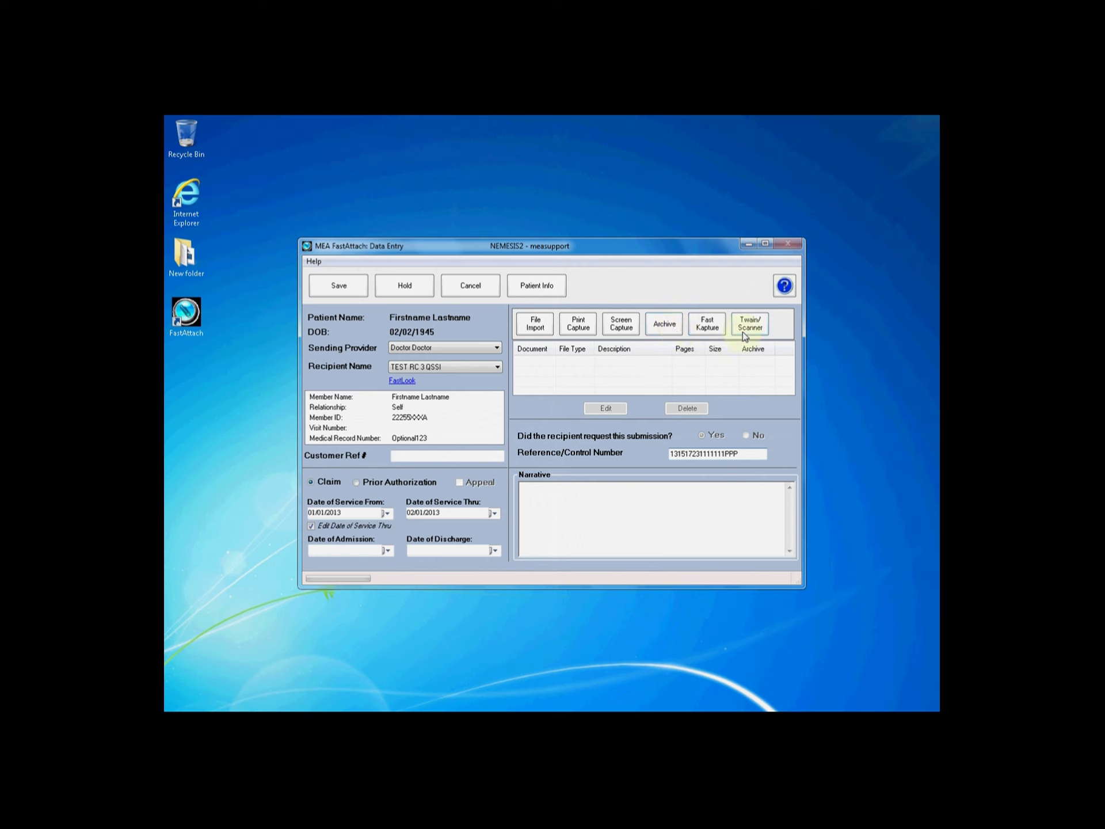
Import demoletter.pdf from Desktop > New folder > MRR_RNR_HDVI_SCREENSHOTS
{"action": "left_click", "coordinate": [539, 330]}
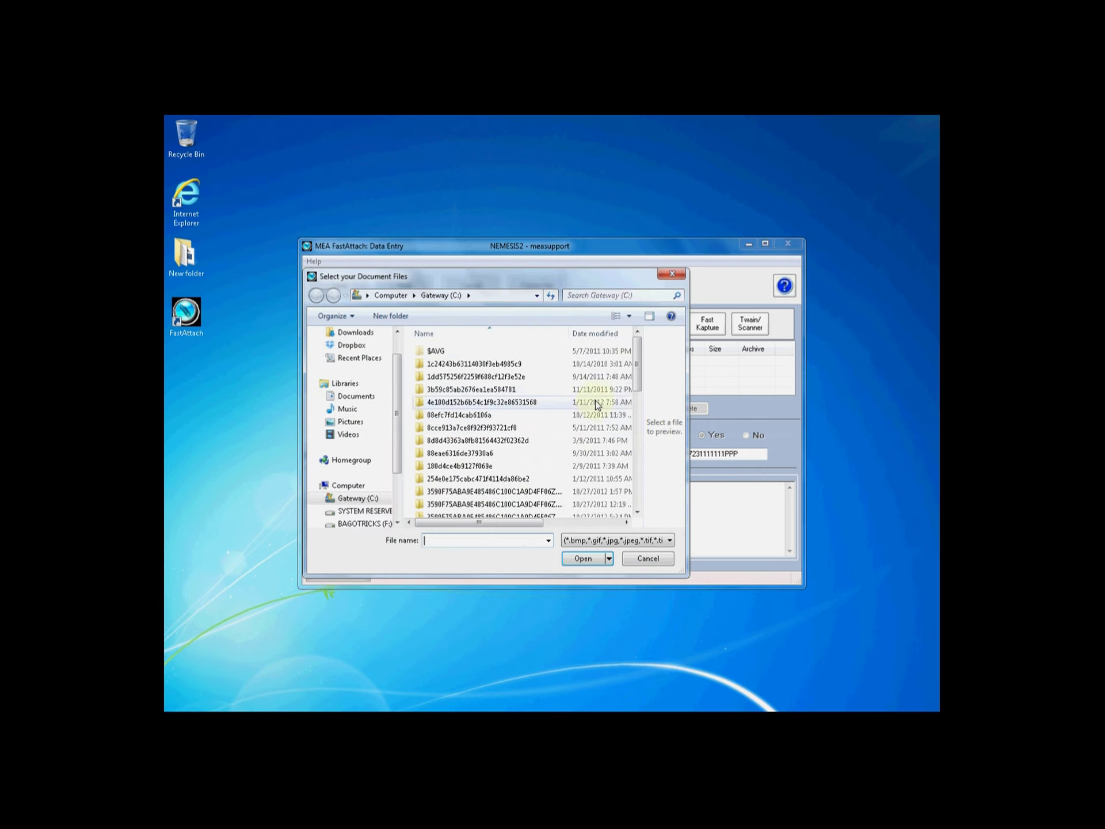
{"action": "left_click_drag", "start_coordinate": [400, 371], "coordinate": [400, 357]}
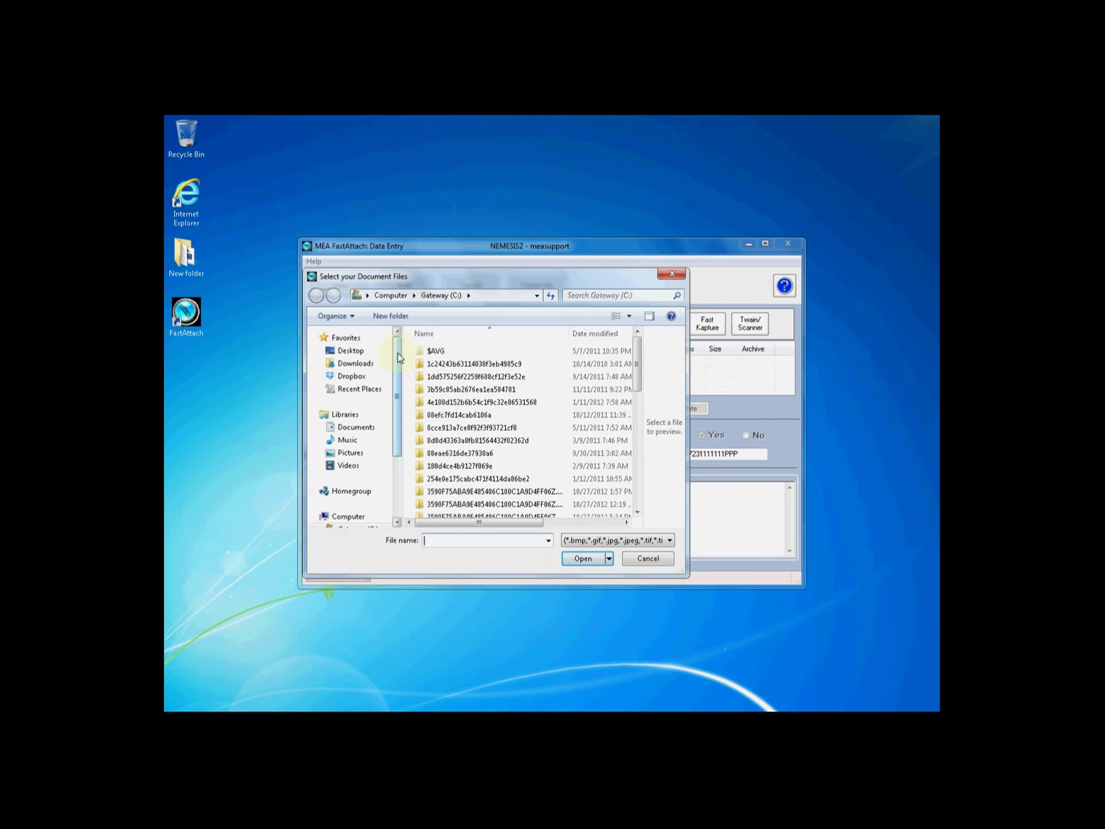
{"action": "left_click", "coordinate": [375, 350]}
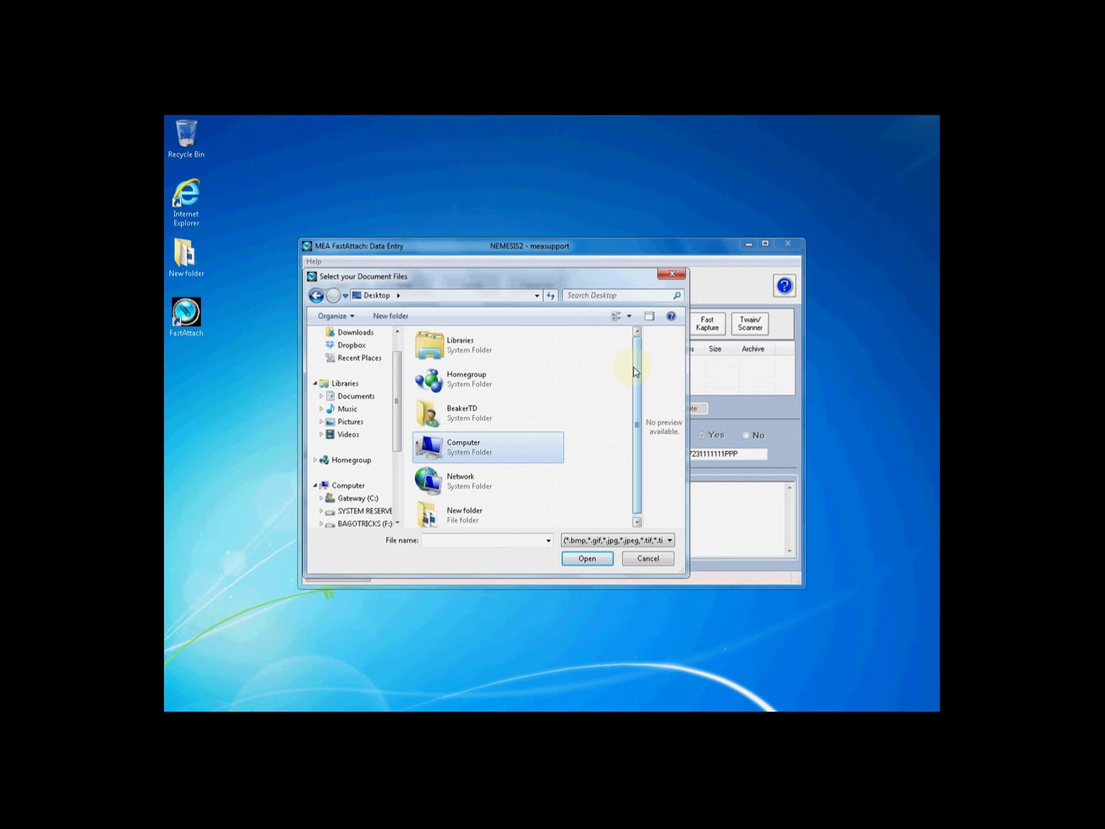
{"action": "scroll", "coordinate": [529, 485], "scroll_direction": "down", "scroll_amount": 1}
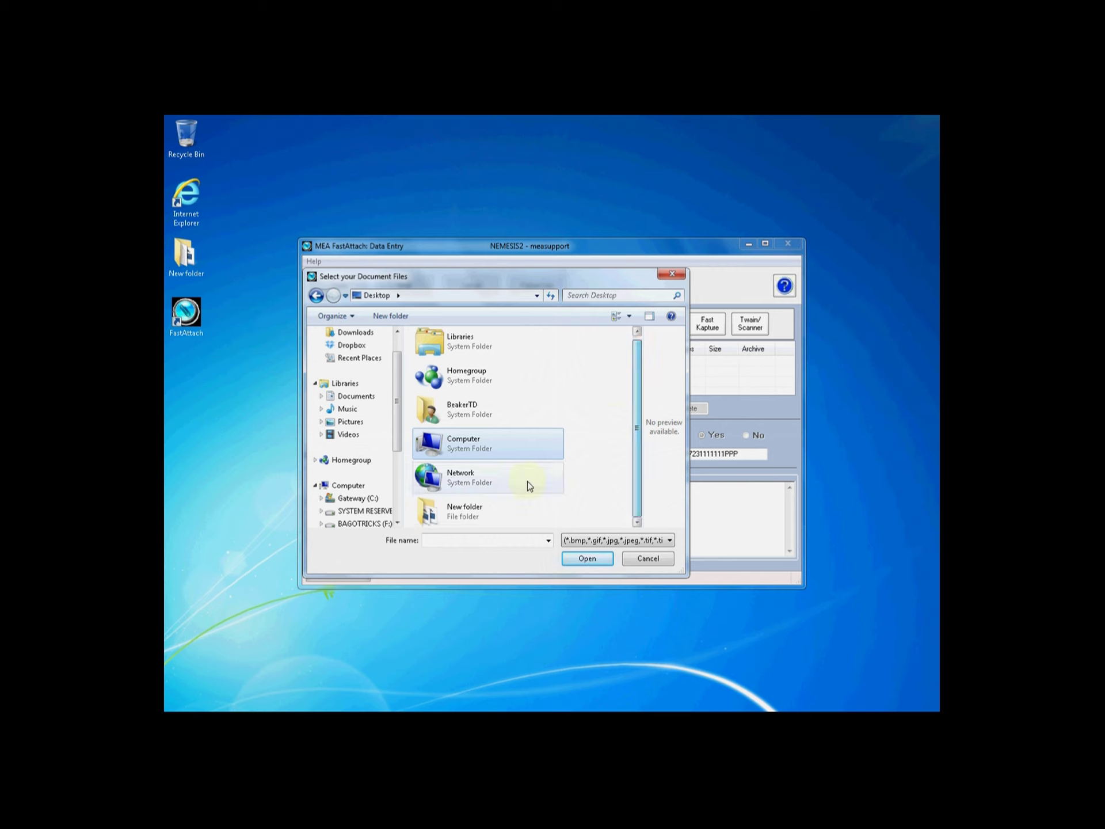
{"action": "double_click", "coordinate": [494, 507]}
{"action": "double_click", "coordinate": [527, 378]}
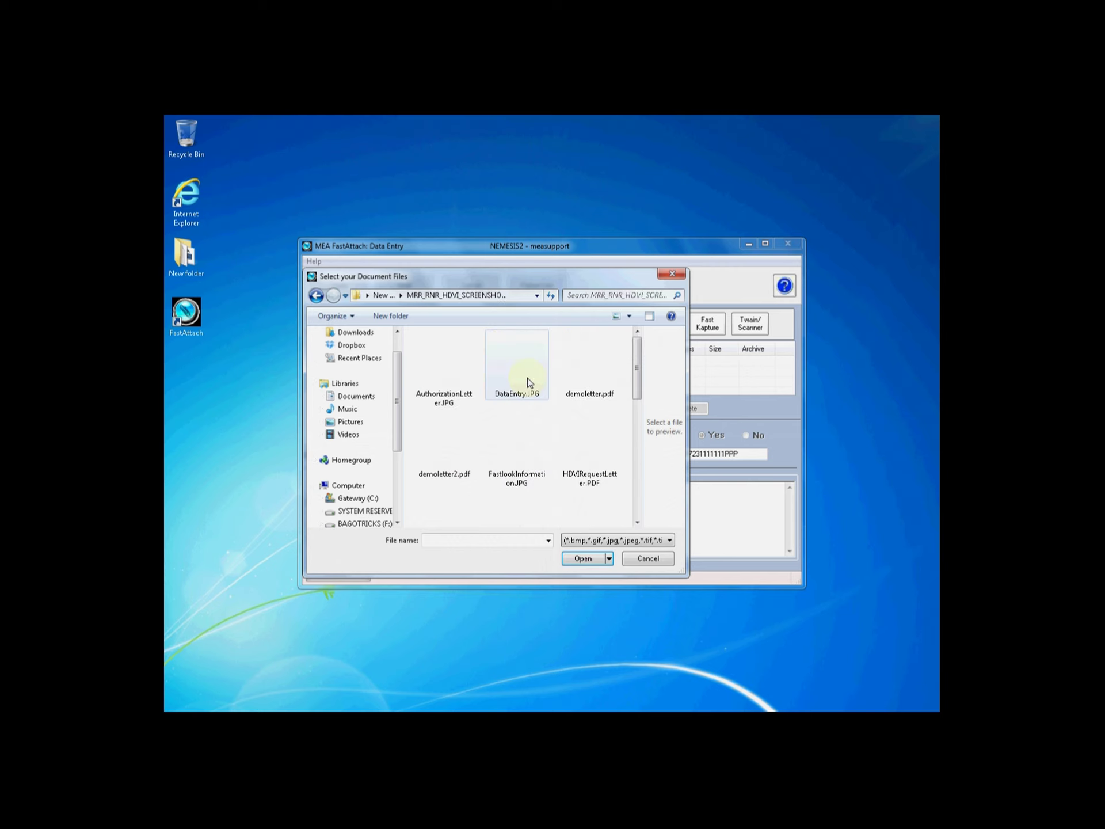
{"action": "left_click", "coordinate": [593, 375]}
{"action": "left_click", "coordinate": [585, 560]}
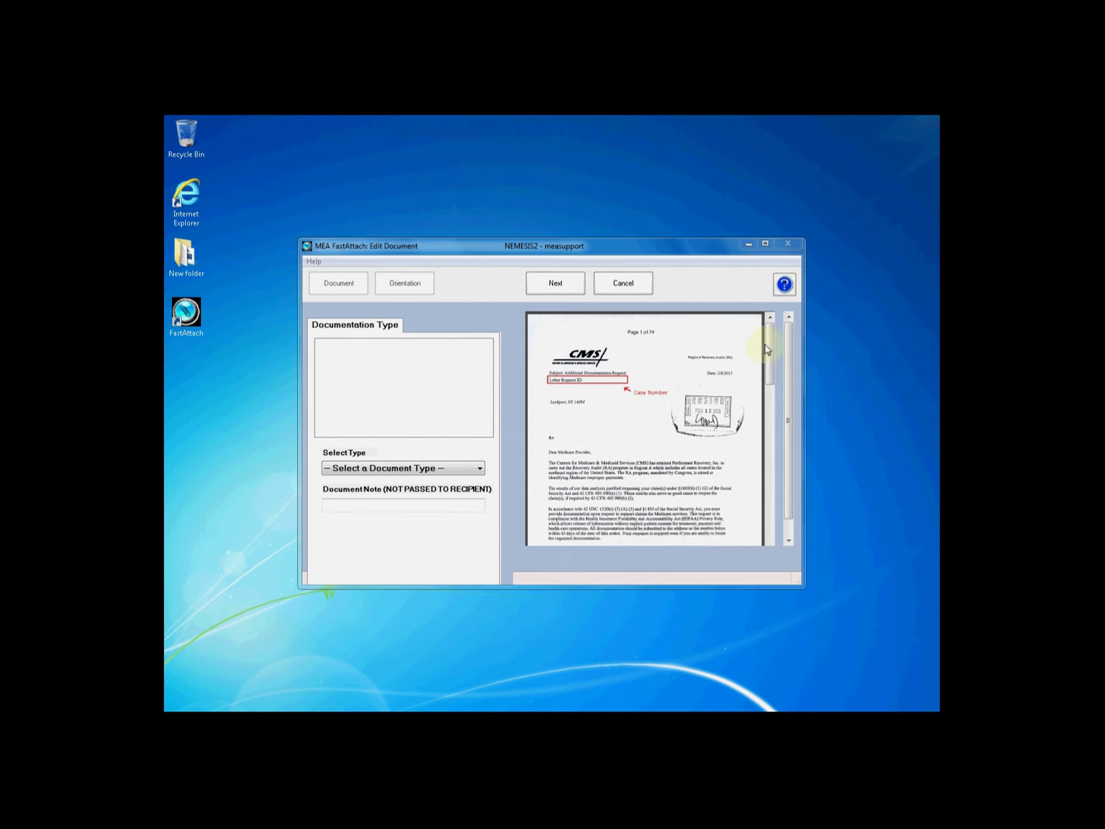
Set the document type to Audit Response with the note 'Doc Note Optional'
{"action": "mouse_move", "coordinate": [771, 348]}
{"action": "left_mouse_down"}
{"action": "mouse_move", "coordinate": [772, 483]}
{"action": "mouse_move", "coordinate": [772, 337]}
{"action": "left_mouse_up"}
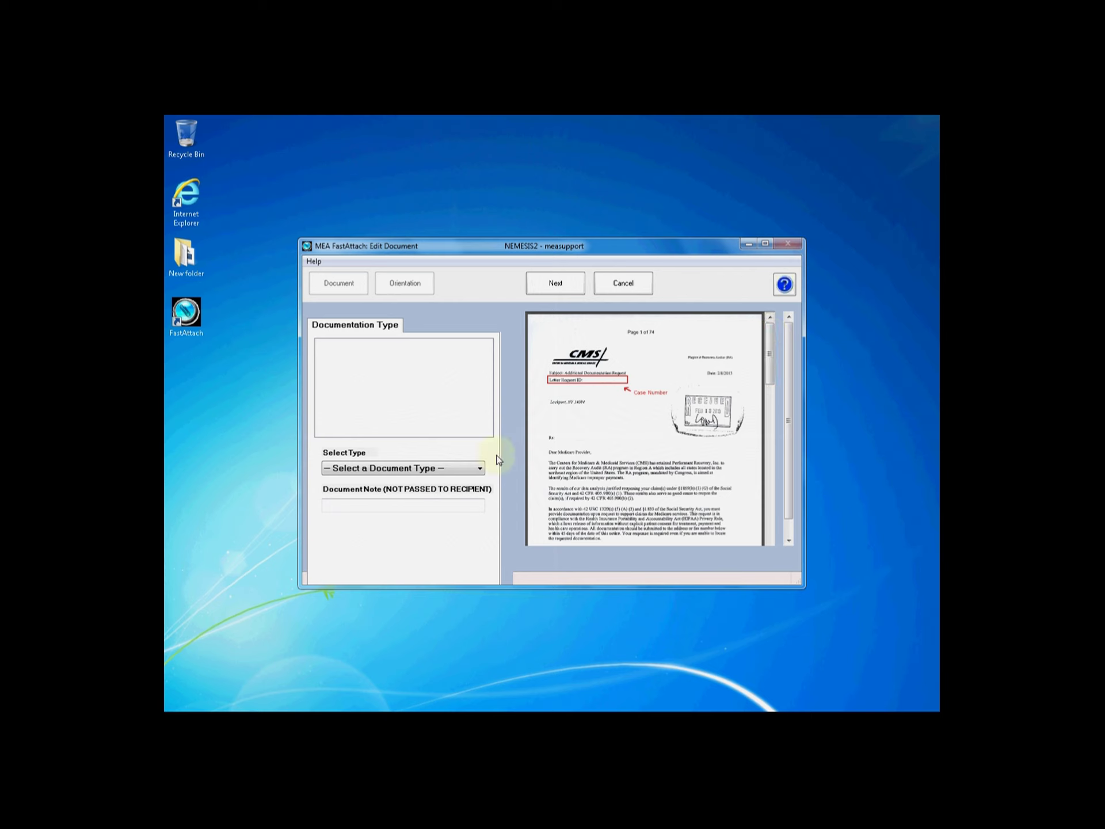
{"action": "left_click", "coordinate": [467, 473]}
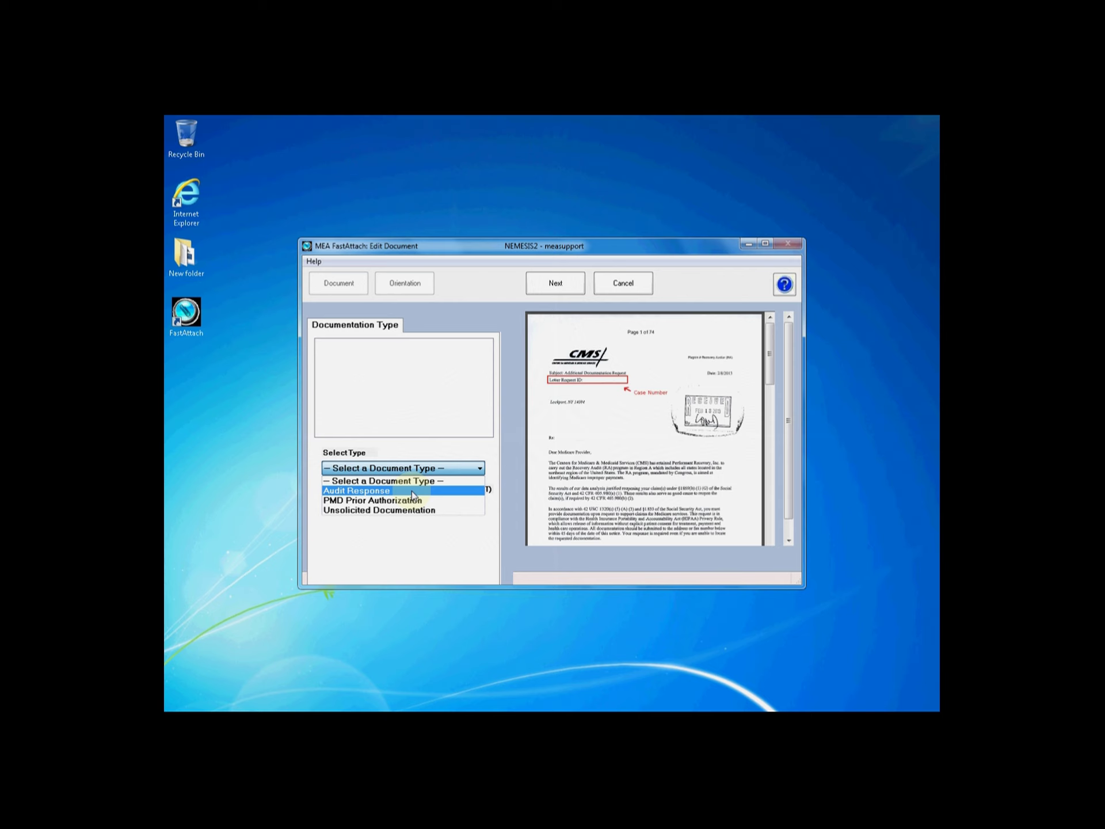
{"action": "left_click", "coordinate": [412, 491]}
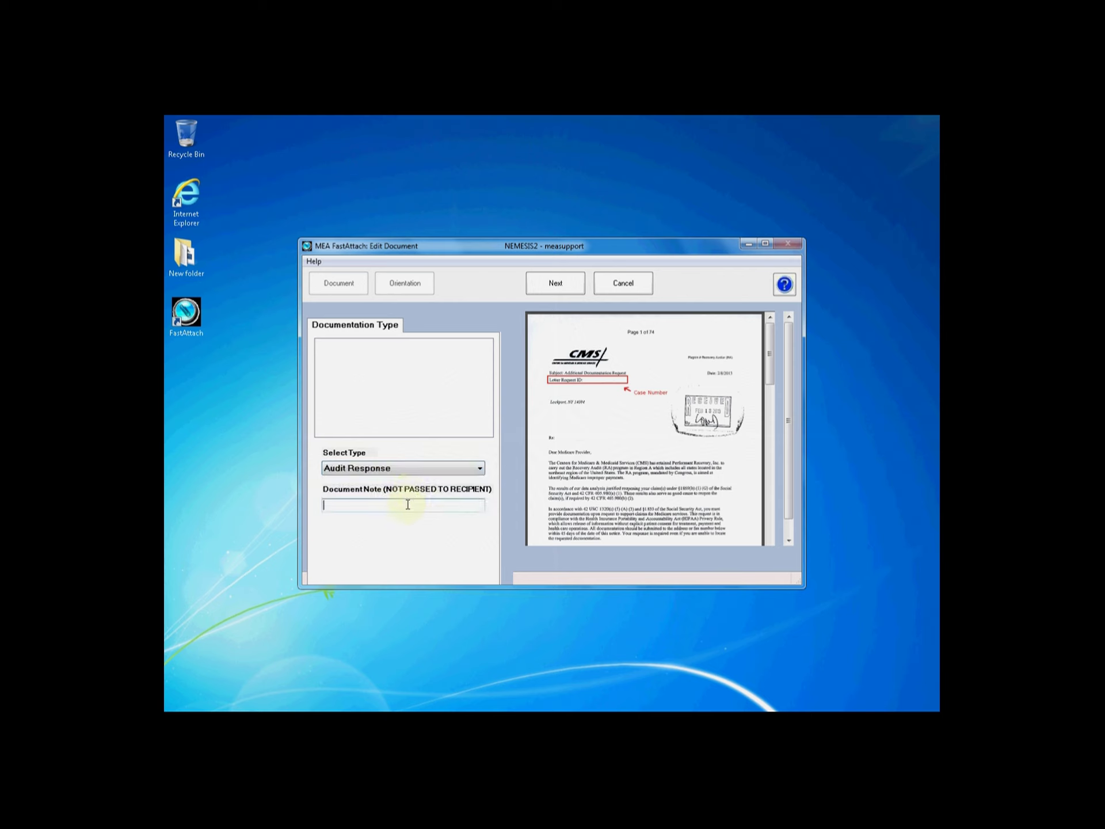
{"action": "type", "text": "Doc Note Optional"}
Attach the document, start a Print Capture, and open demoletter.pdf from MRR_RNR_HDVI_SCREENSHOTS
{"action": "left_click", "coordinate": [556, 284]}
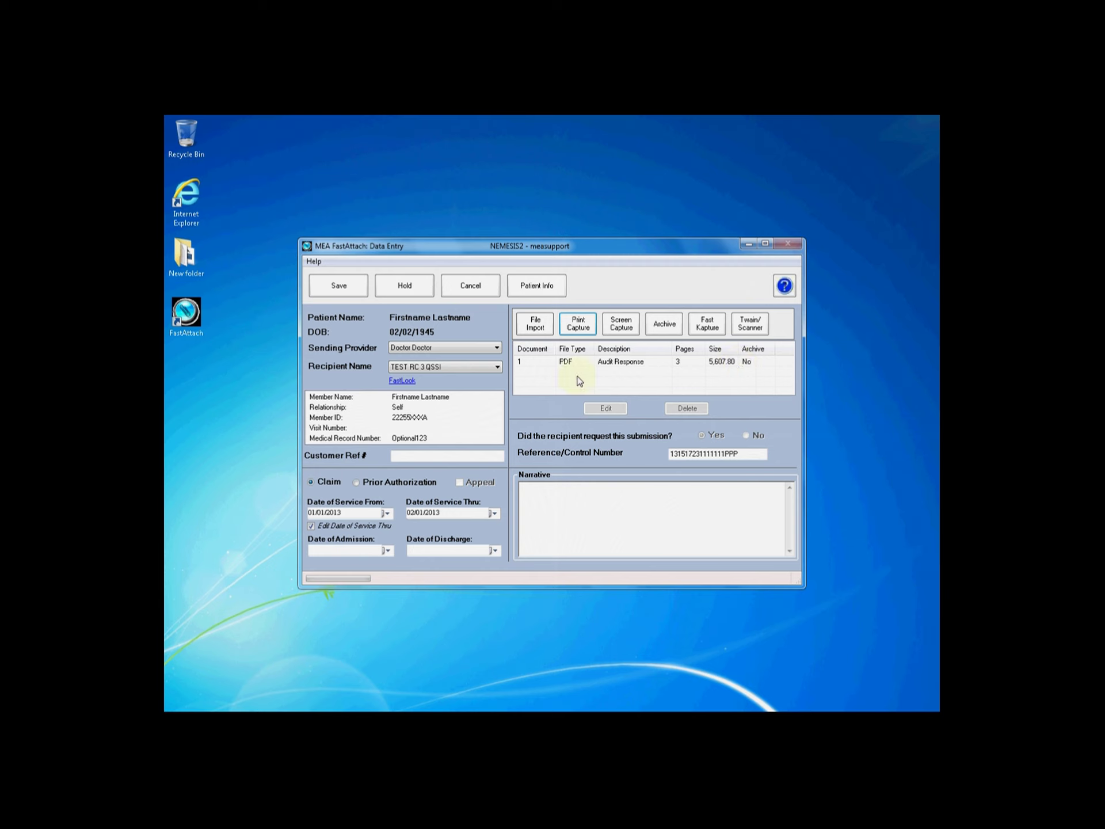
{"action": "left_click", "coordinate": [578, 324]}
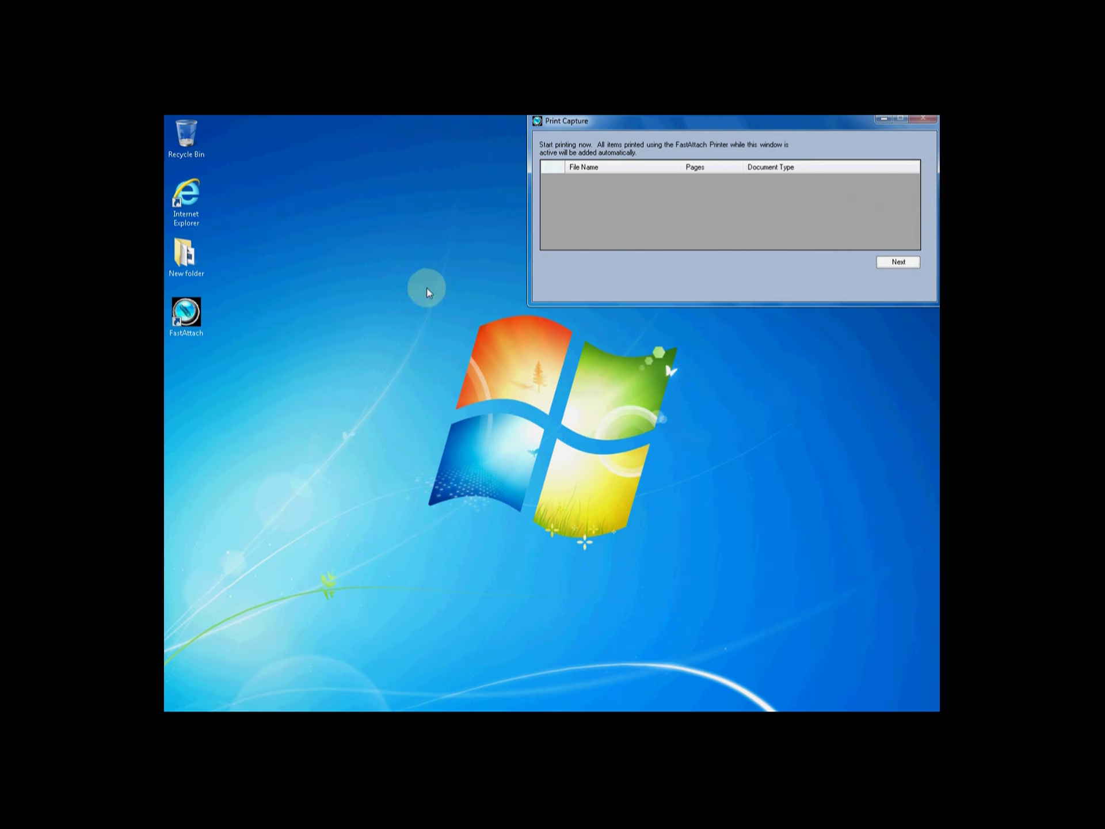
{"action": "double_click", "coordinate": [184, 258]}
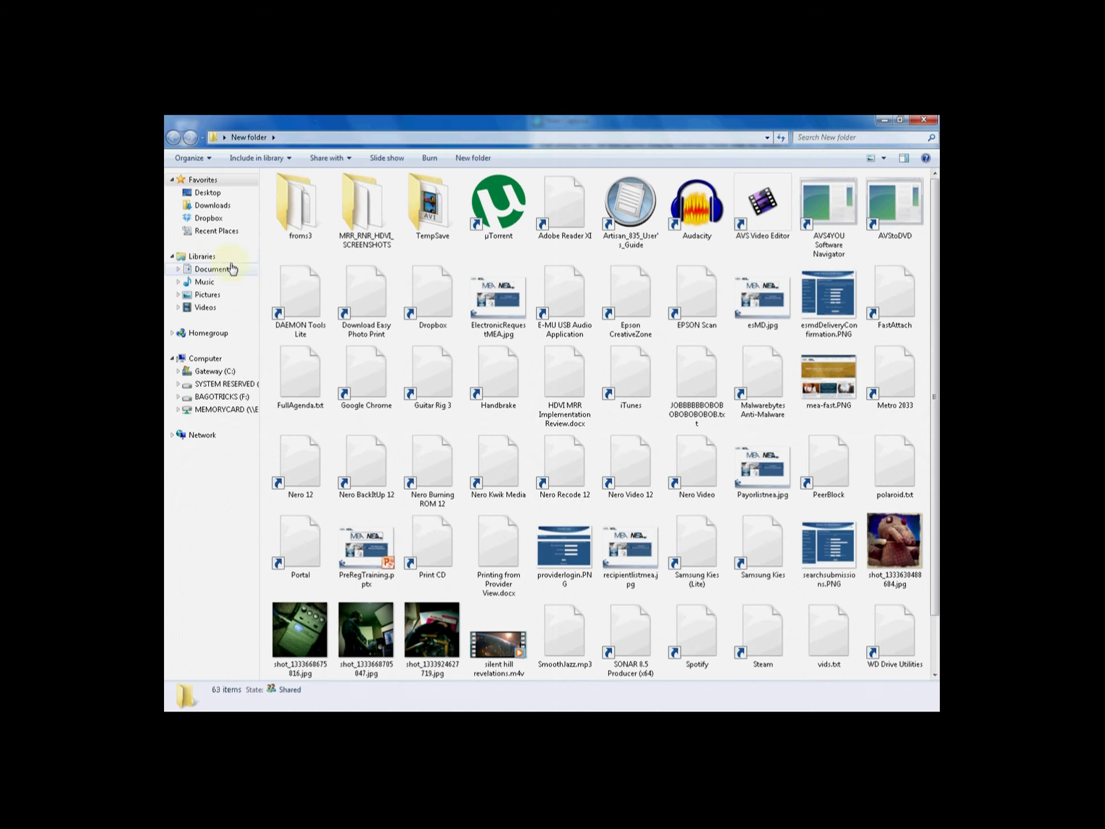
{"action": "left_click", "coordinate": [347, 222]}
{"action": "double_click", "coordinate": [348, 222]}
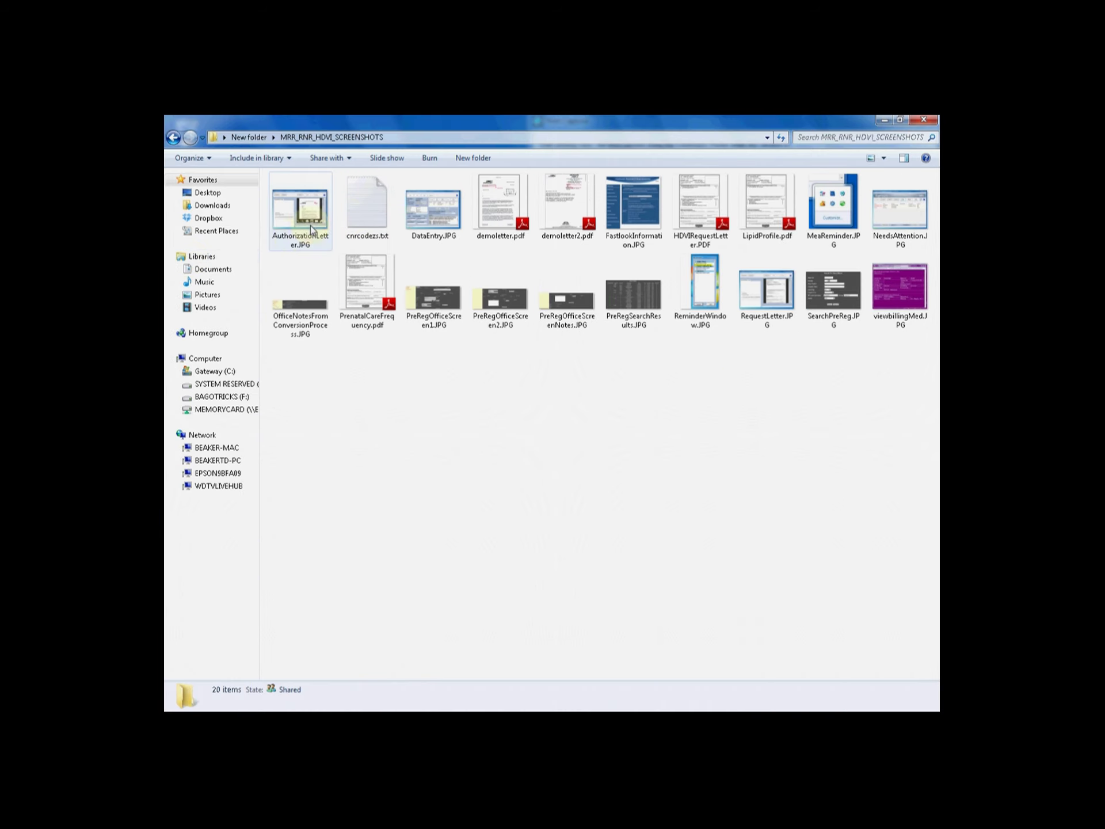
{"action": "double_click", "coordinate": [521, 225]}
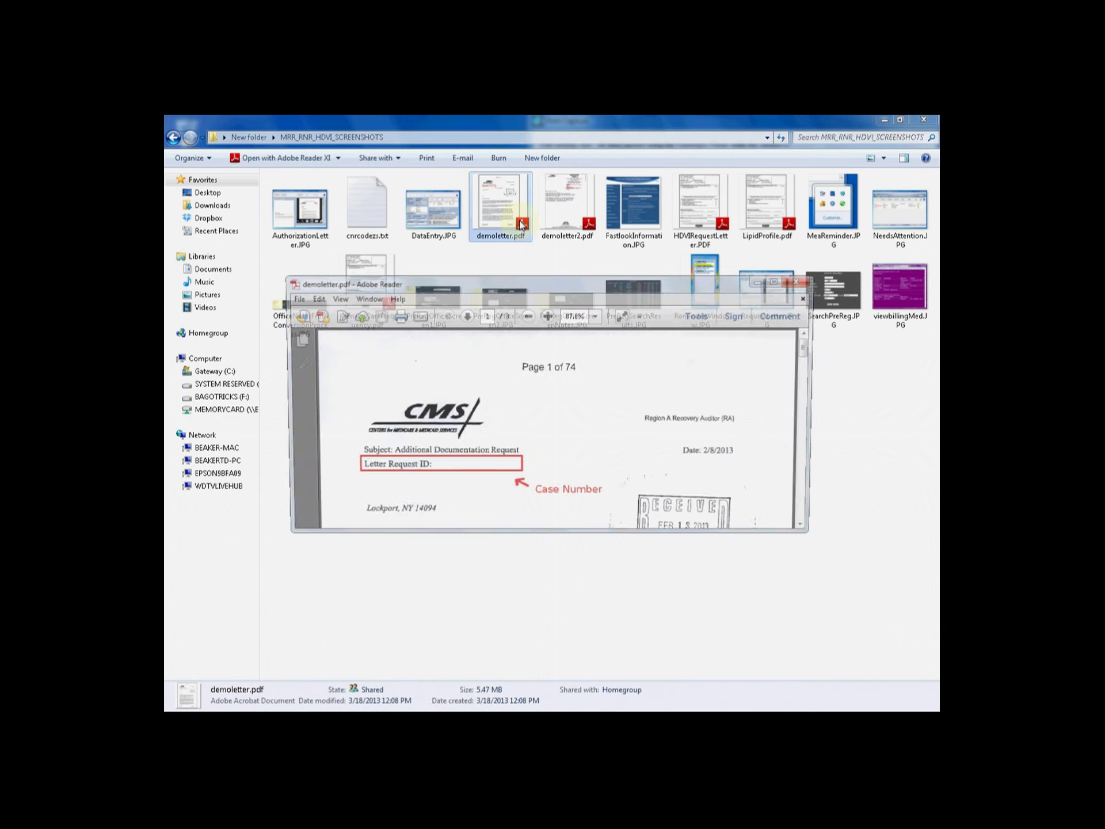
Print all pages of demoletter.pdf to the MEA Virtual Printer
{"action": "left_click", "coordinate": [293, 297]}
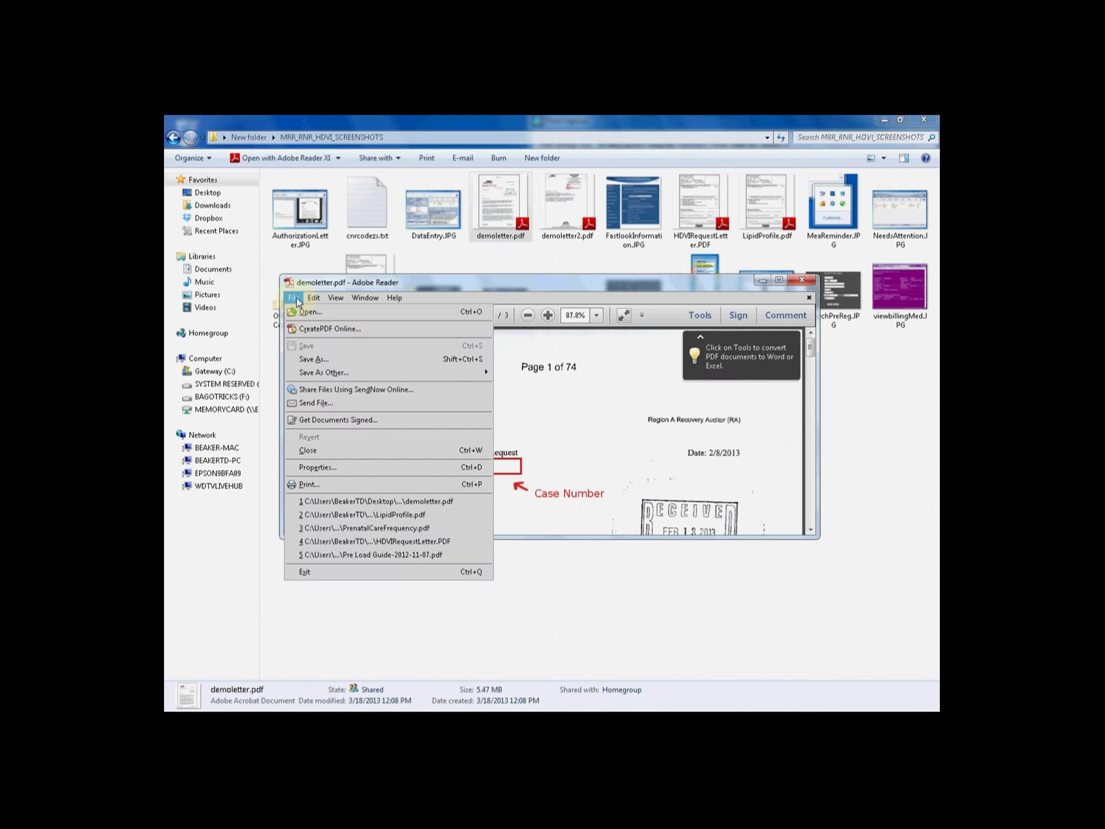
{"action": "left_click", "coordinate": [352, 486]}
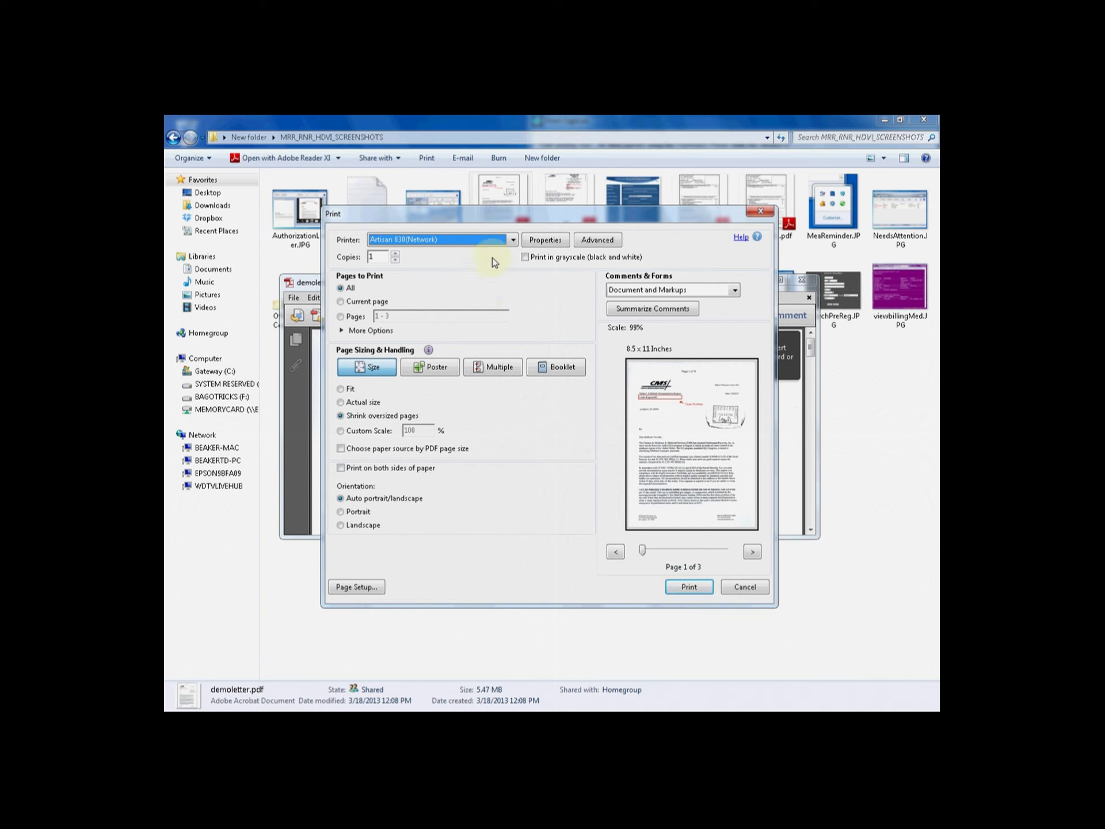
{"action": "left_click", "coordinate": [514, 244]}
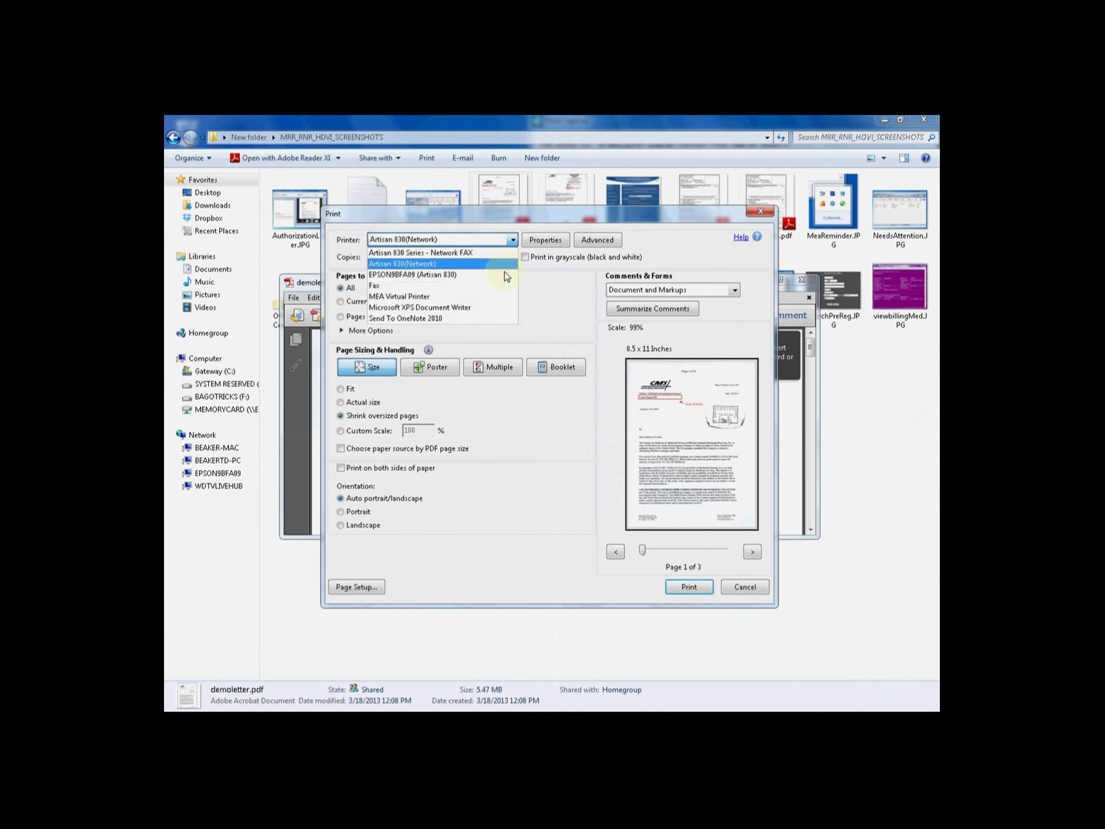
{"action": "left_click", "coordinate": [503, 296]}
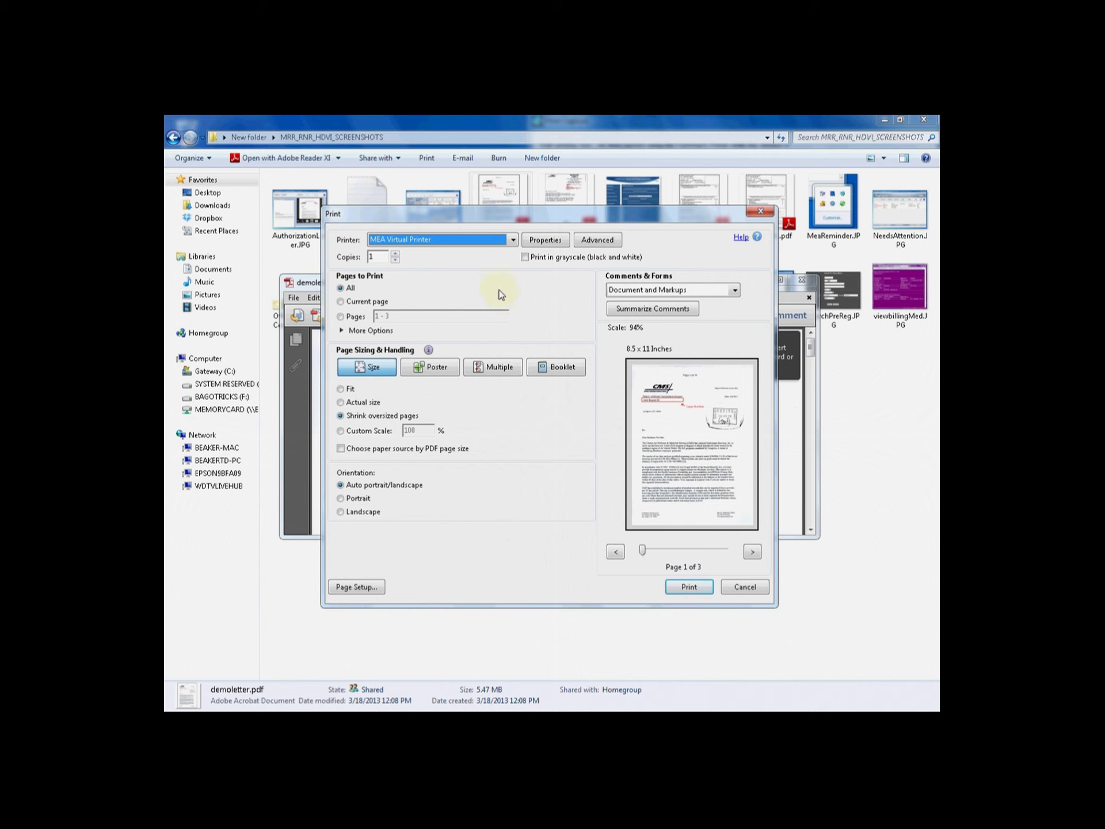
{"action": "left_click", "coordinate": [341, 317]}
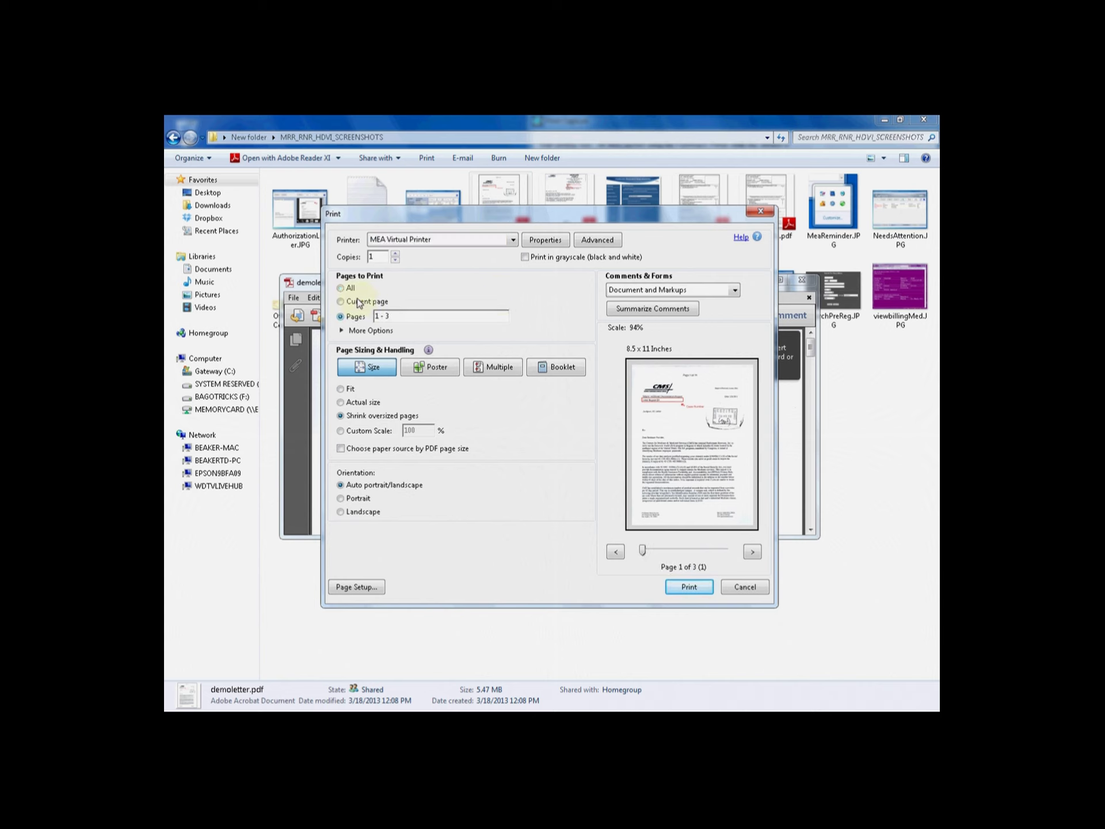
{"action": "left_click", "coordinate": [341, 288]}
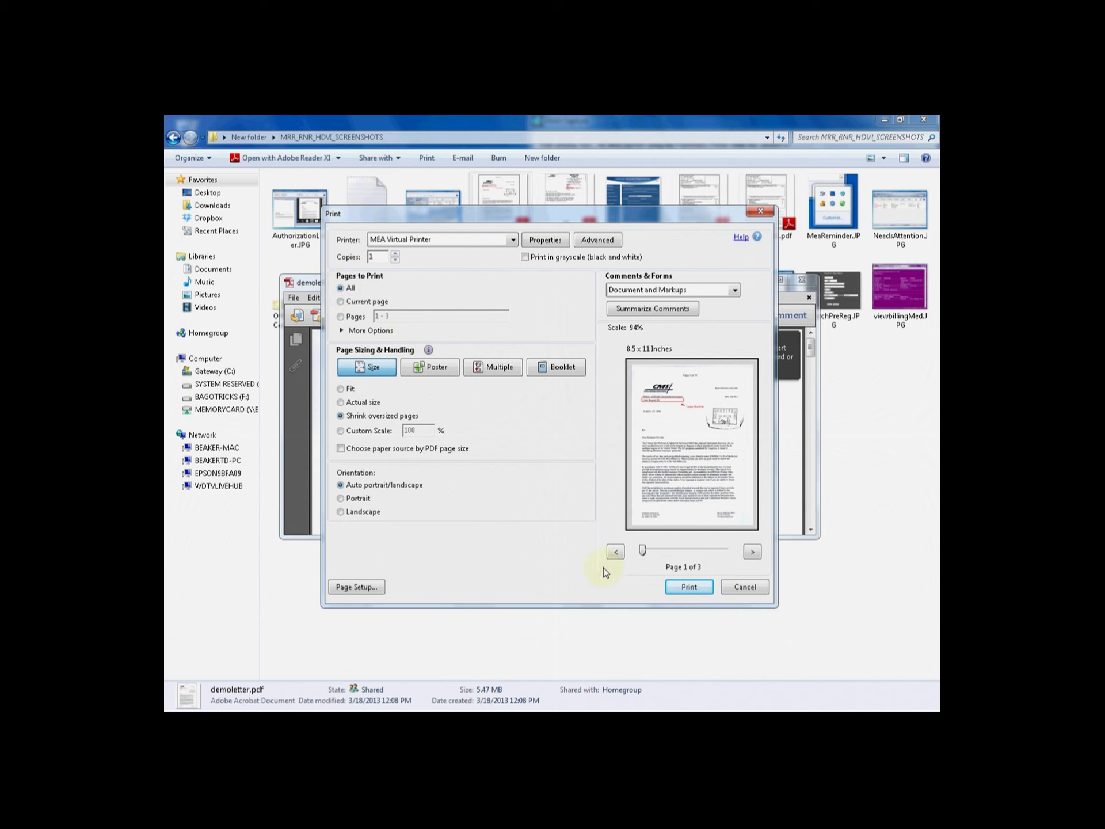
{"action": "left_click", "coordinate": [679, 588]}
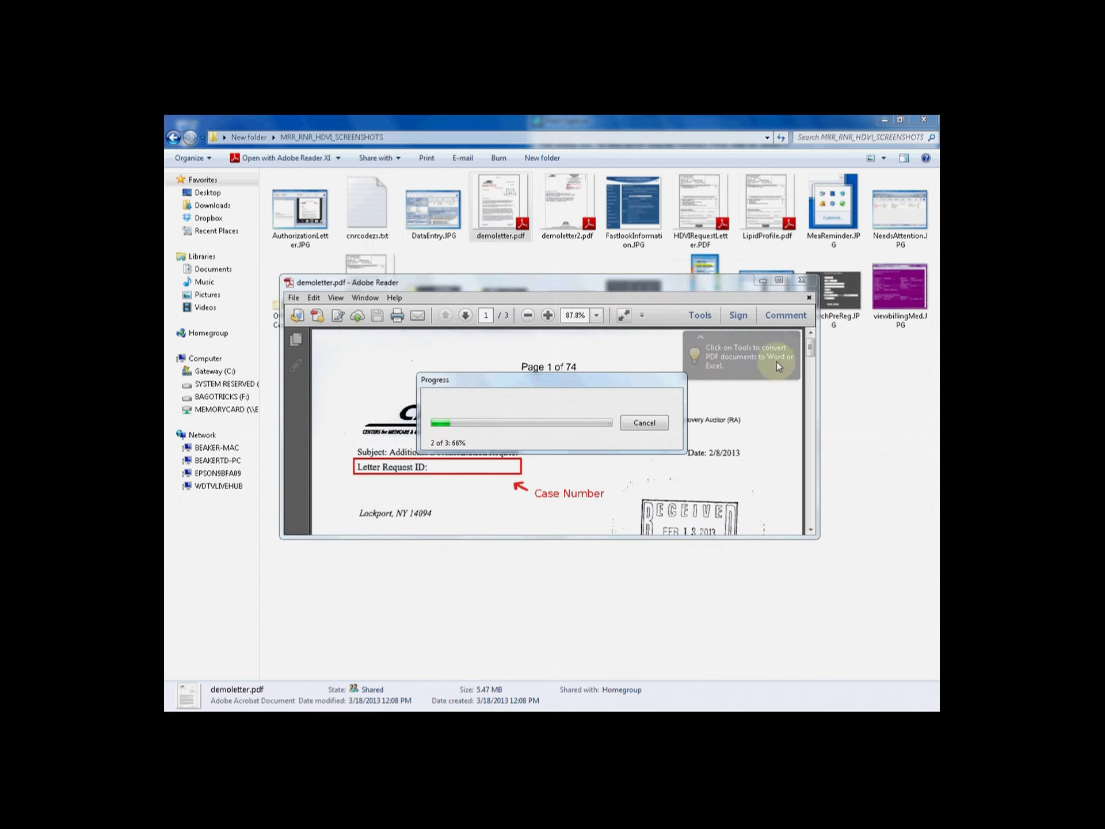
Close Explorer and Reader, type the captured letter as Audit Response, and continue
{"action": "left_click", "coordinate": [923, 120]}
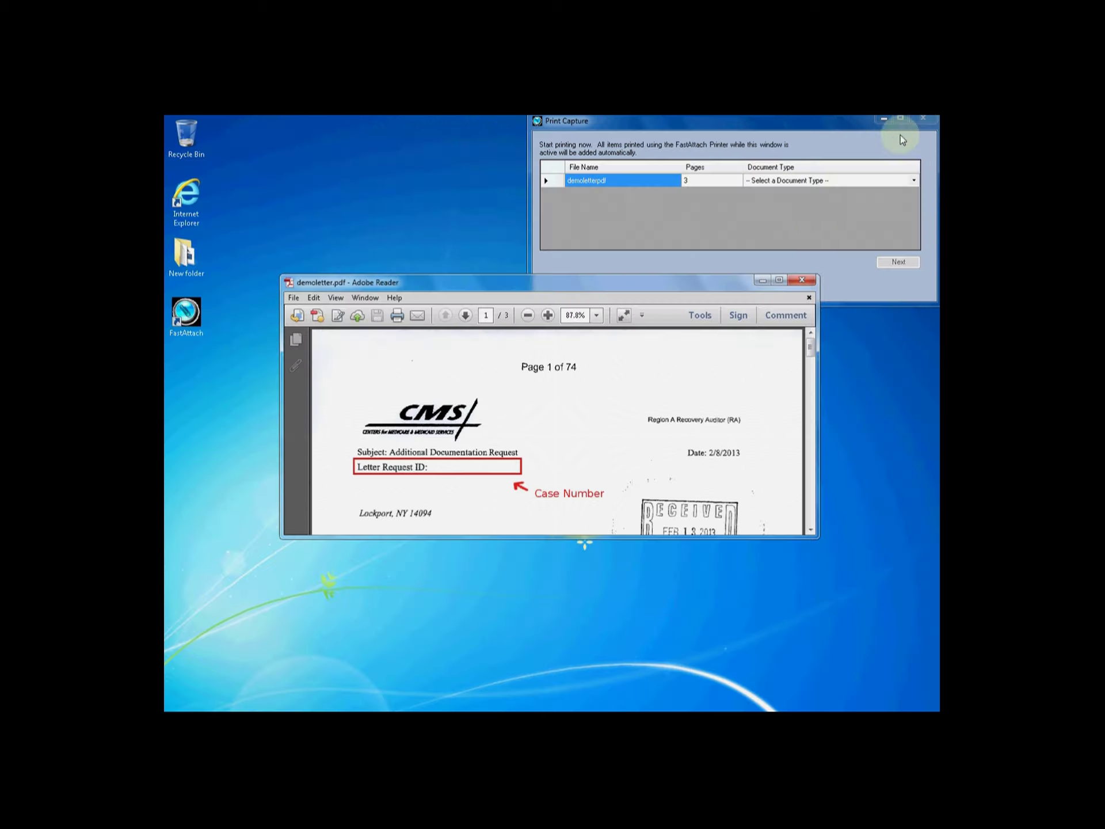
{"action": "left_click", "coordinate": [800, 275]}
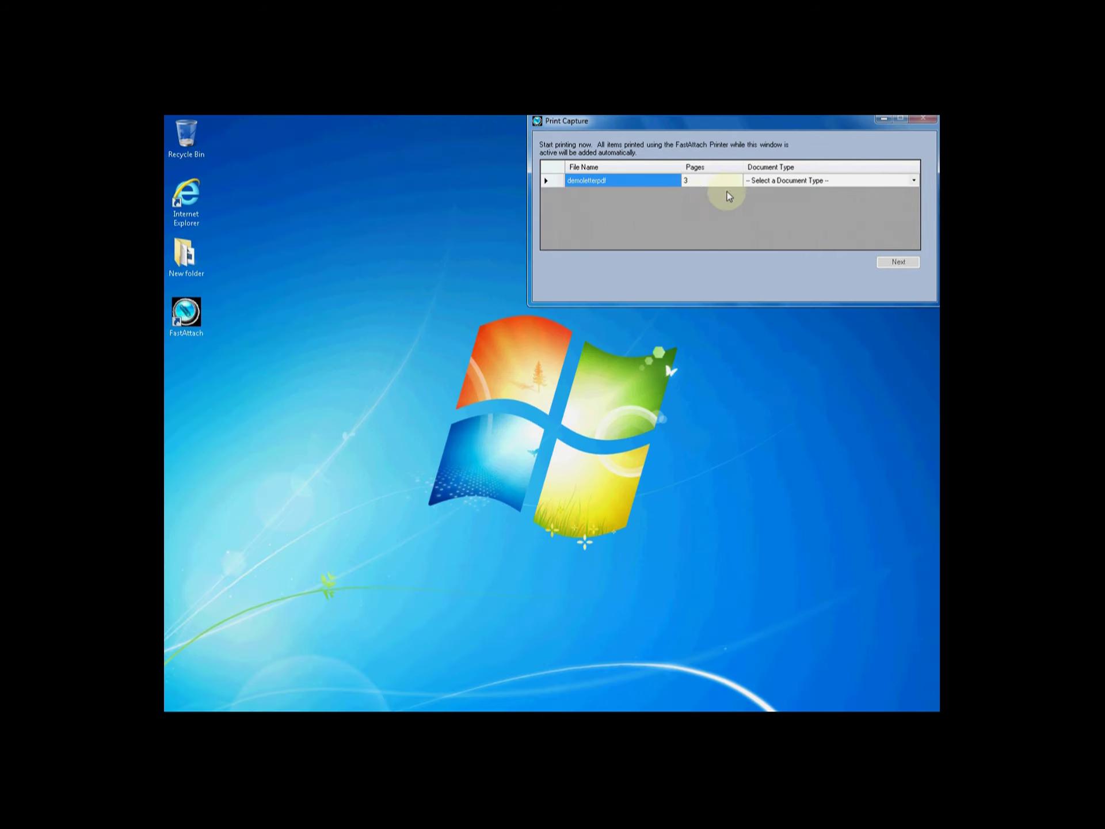
{"action": "left_click", "coordinate": [914, 180]}
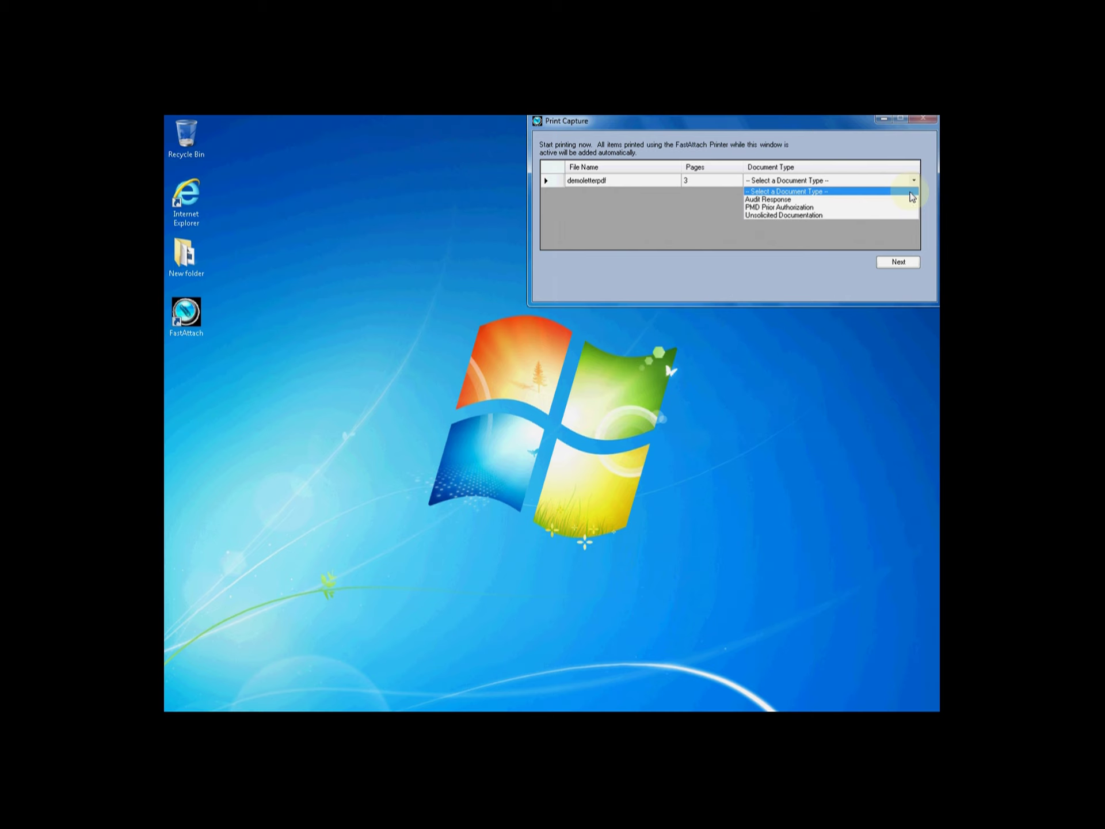
{"action": "left_click", "coordinate": [814, 200]}
{"action": "left_click", "coordinate": [901, 264]}
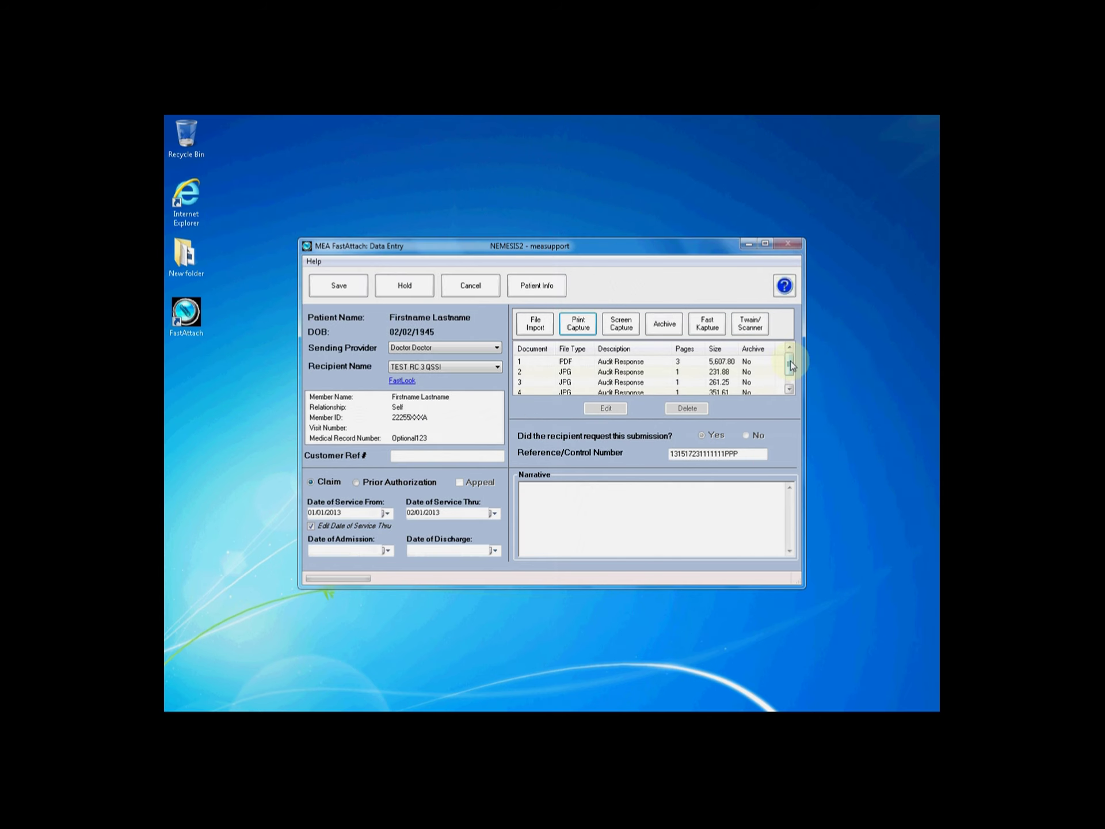
{"action": "left_click_drag", "start_coordinate": [790, 362], "coordinate": [789, 372]}
{"action": "left_click", "coordinate": [717, 375]}
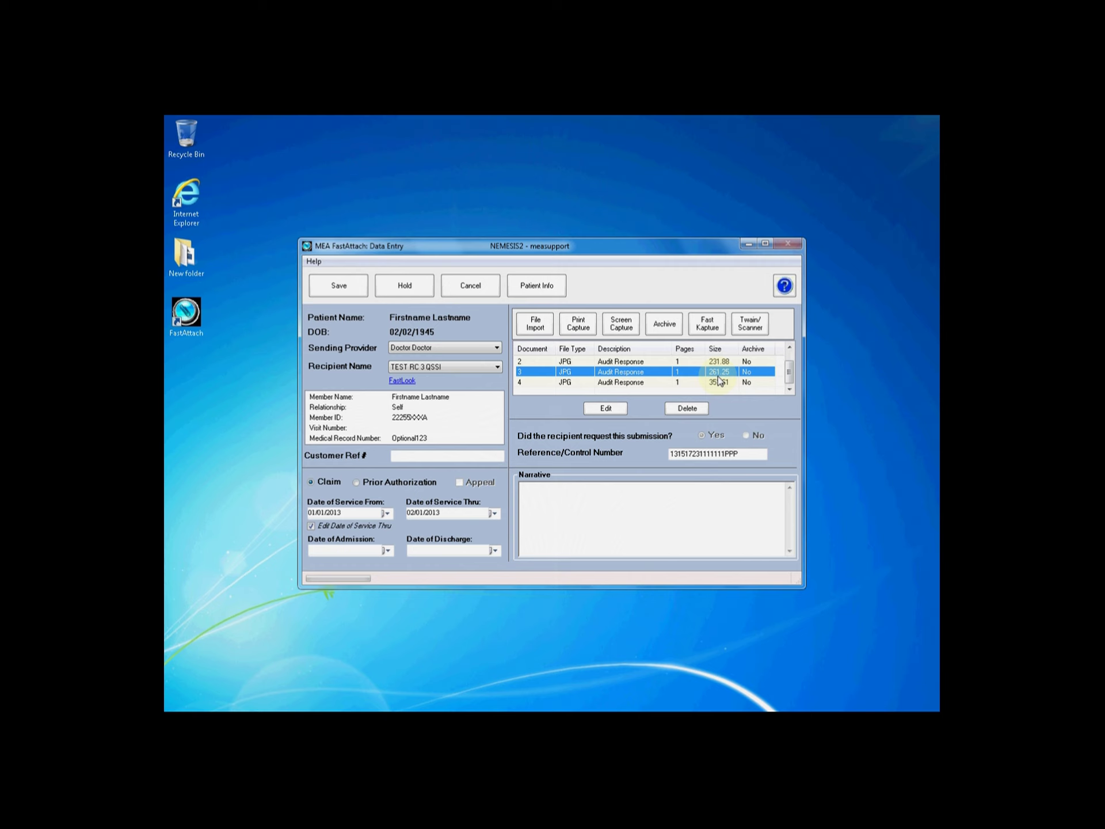
{"action": "left_click", "coordinate": [717, 382]}
{"action": "left_click", "coordinate": [719, 362]}
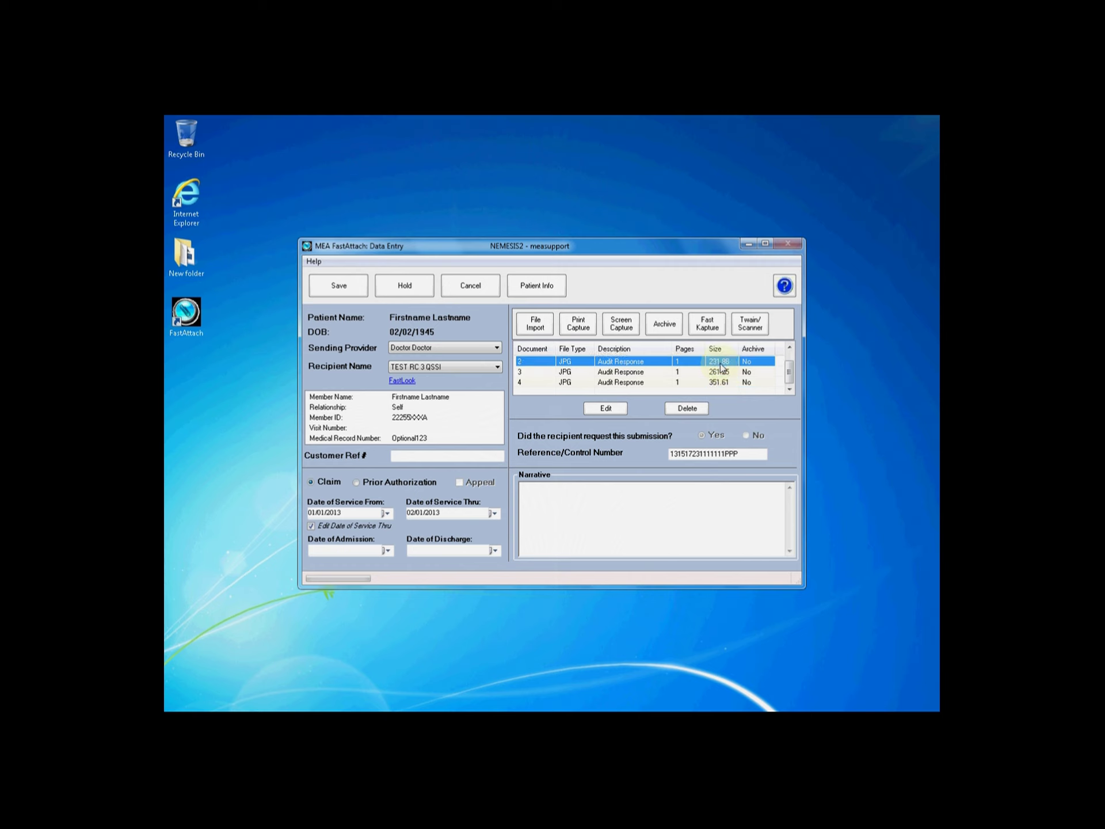
{"action": "left_click_drag", "start_coordinate": [789, 368], "coordinate": [789, 360]}
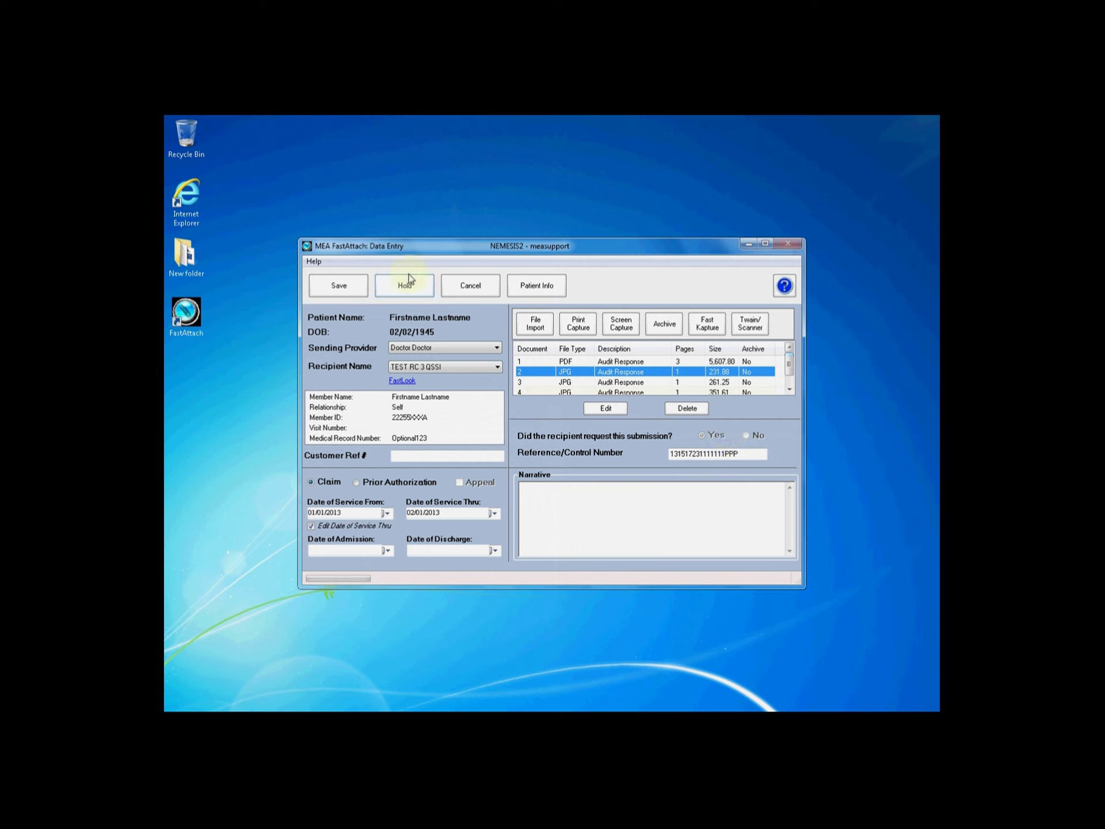
Save the claim attachment with its case number entered
{"action": "left_click", "coordinate": [329, 283]}
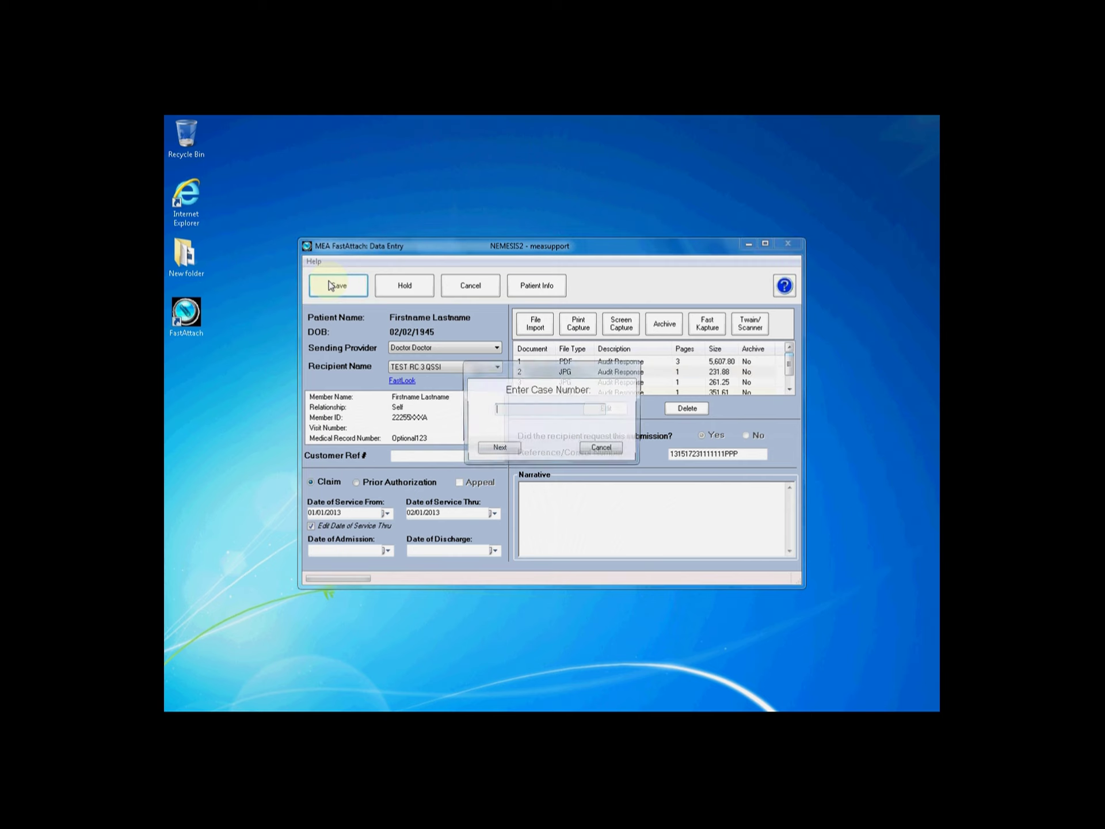
{"action": "left_click", "coordinate": [607, 408]}
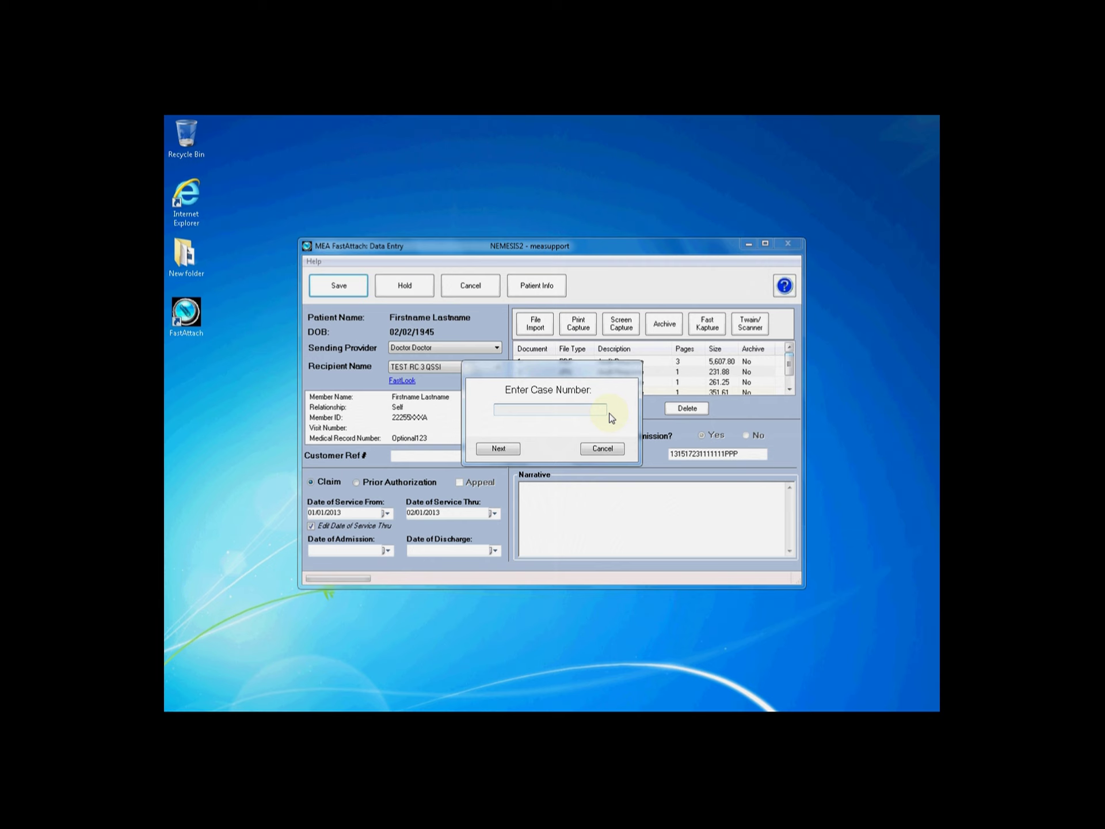
{"action": "left_click", "coordinate": [498, 448]}
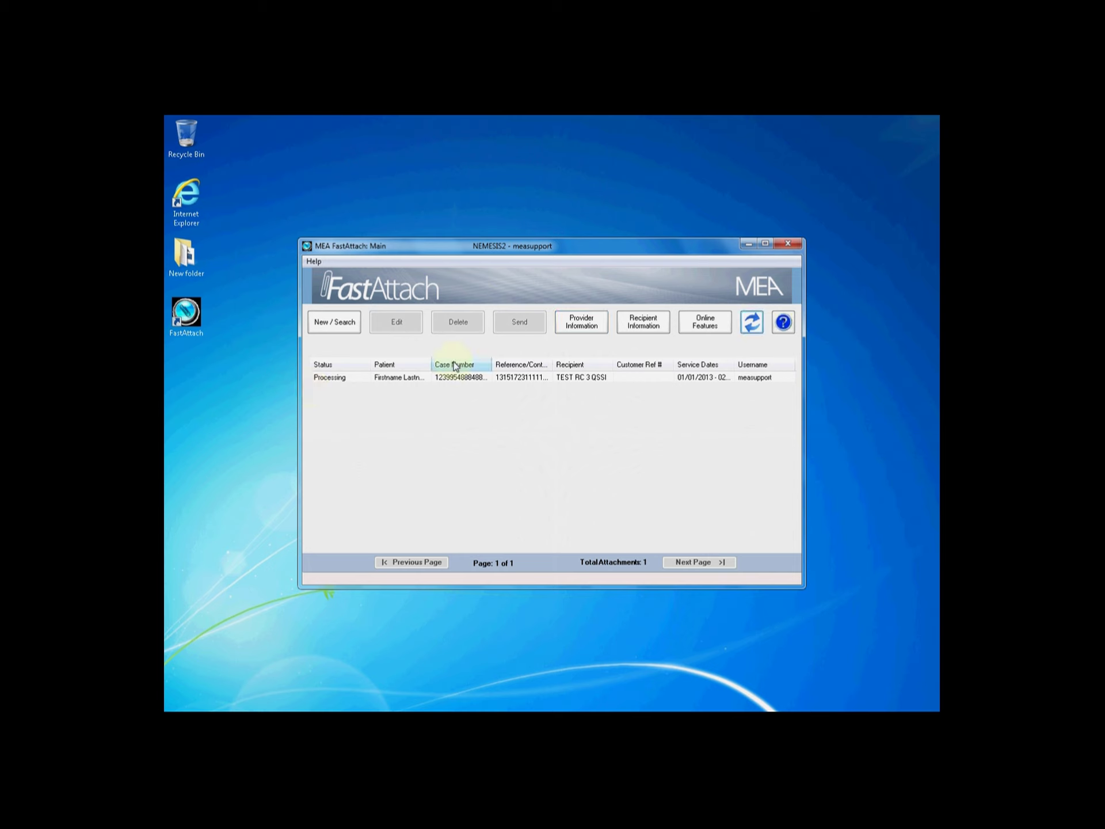
Refresh the attachment until it reads Ready to Send, then send it to TEST RC 3 QSSI
{"action": "left_click", "coordinate": [754, 326]}
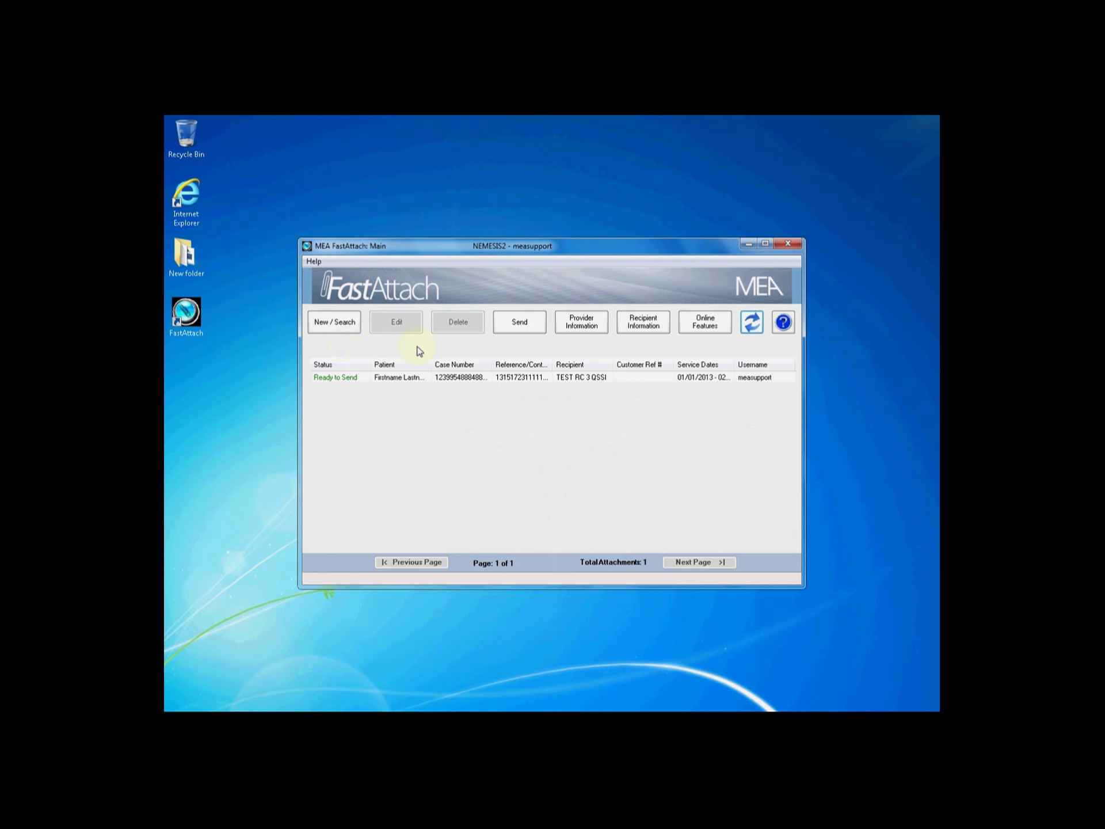
{"action": "left_click", "coordinate": [537, 327]}
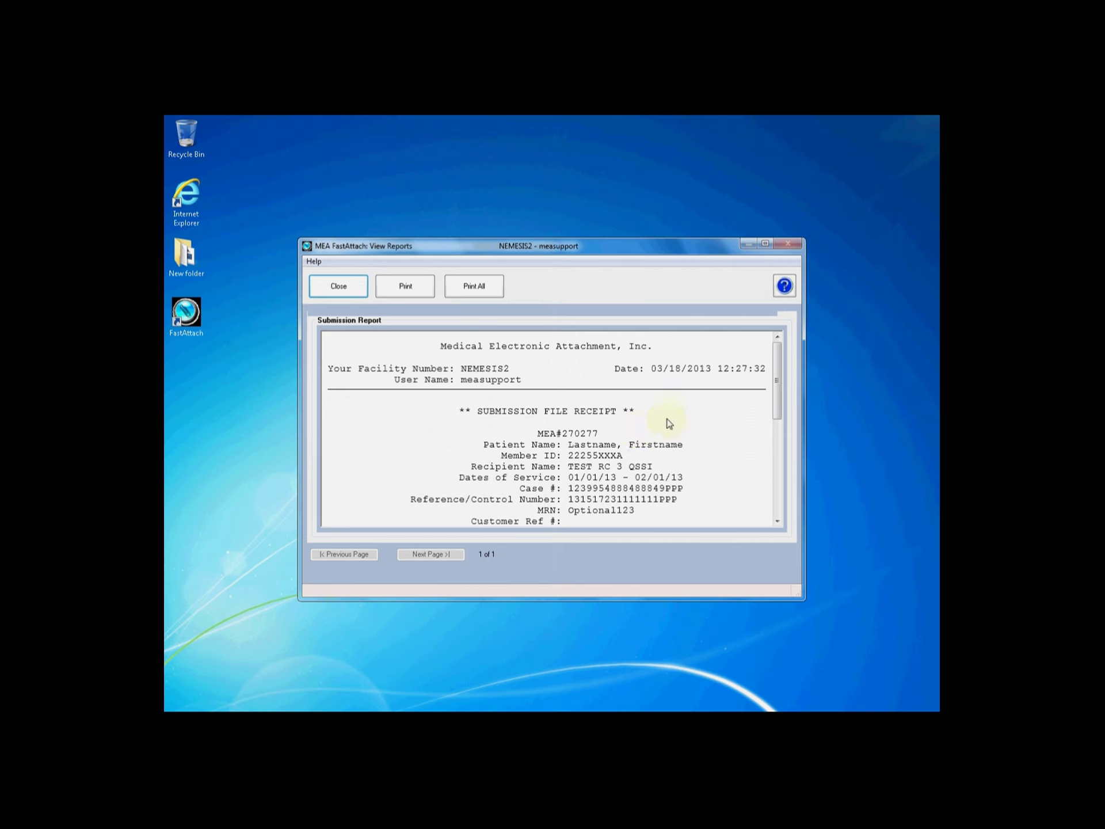
Review the Submission Report receipt, then close it to return to the empty attachment list
{"action": "left_click_drag", "start_coordinate": [777, 371], "coordinate": [778, 406]}
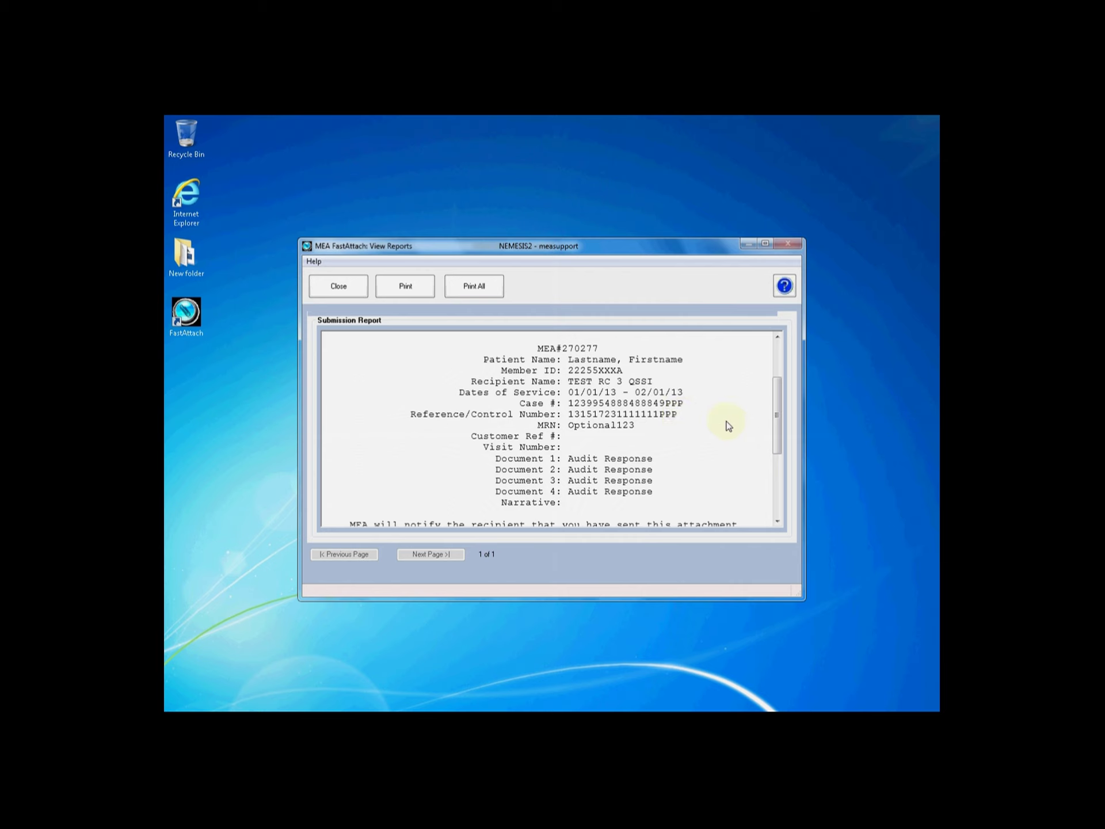
{"action": "left_click_drag", "start_coordinate": [775, 389], "coordinate": [776, 353]}
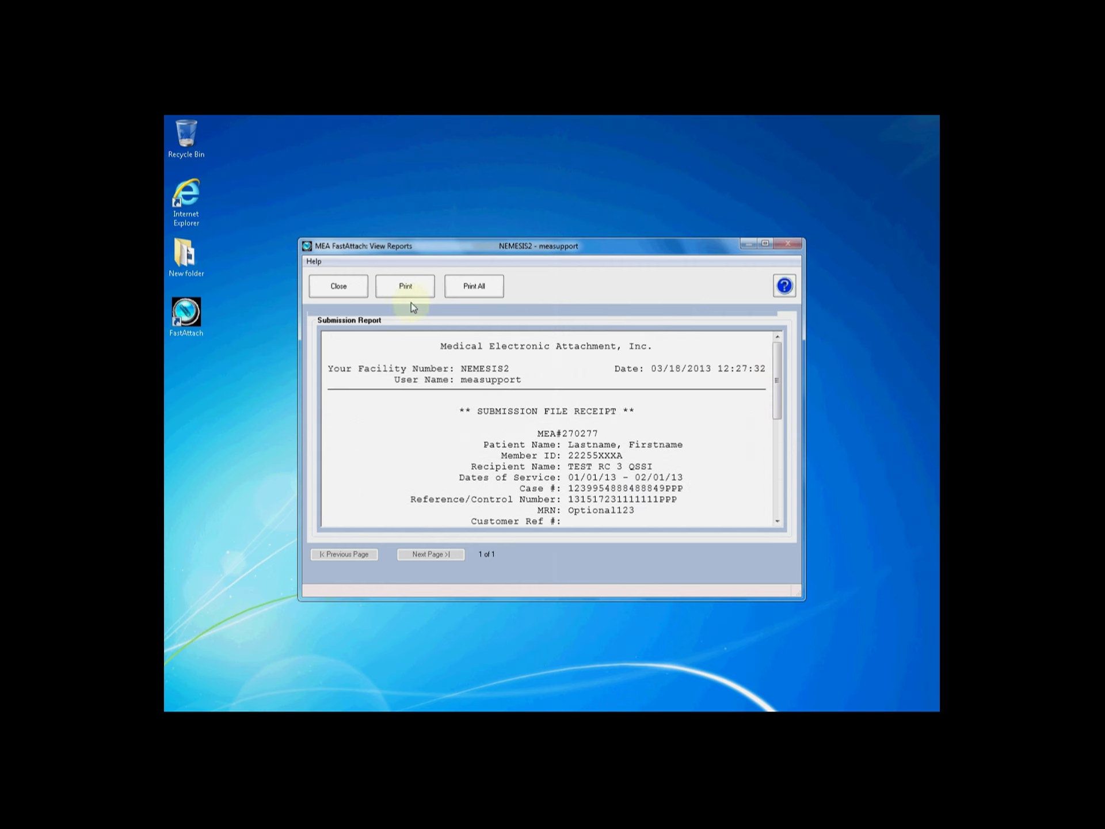
{"action": "left_click", "coordinate": [338, 286]}
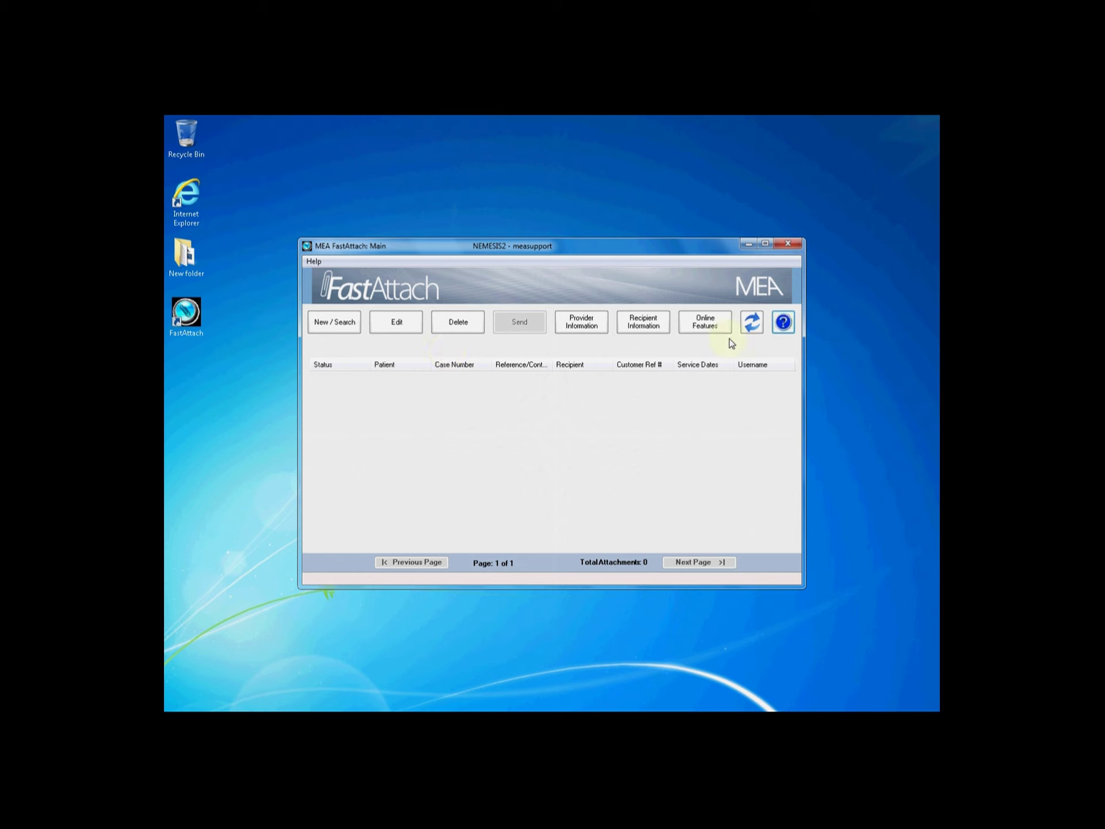
Launch Online Features to reach the Search For Submissions page in the browser
{"action": "left_click", "coordinate": [717, 326]}
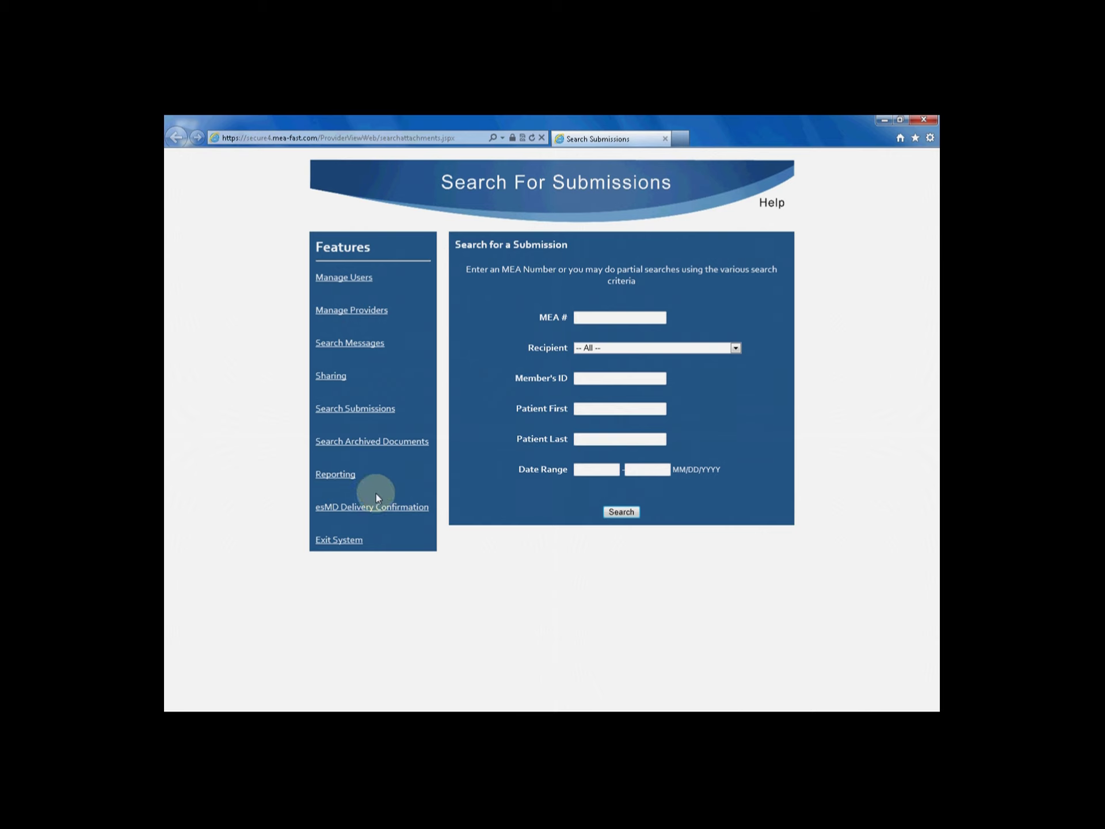
Go to the esMD Delivery Confirmation search and keep Recipient at -- All --
{"action": "left_click", "coordinate": [377, 508]}
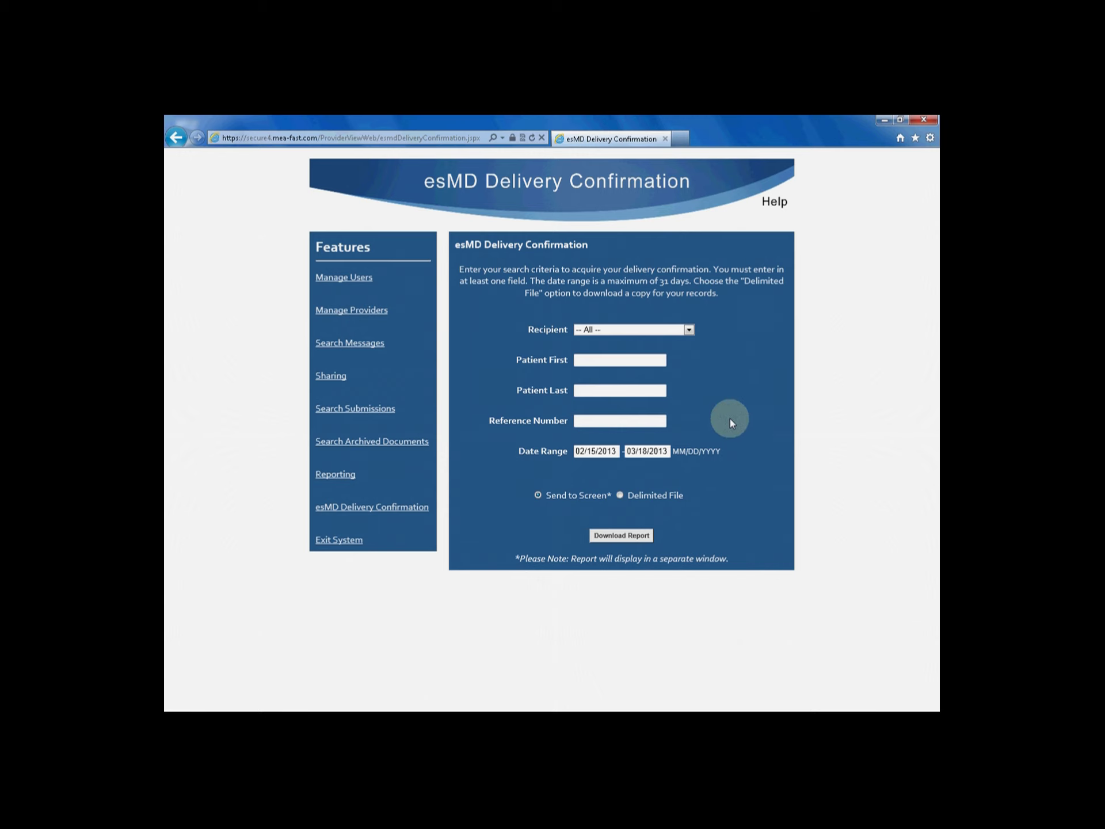
{"action": "left_click", "coordinate": [689, 331]}
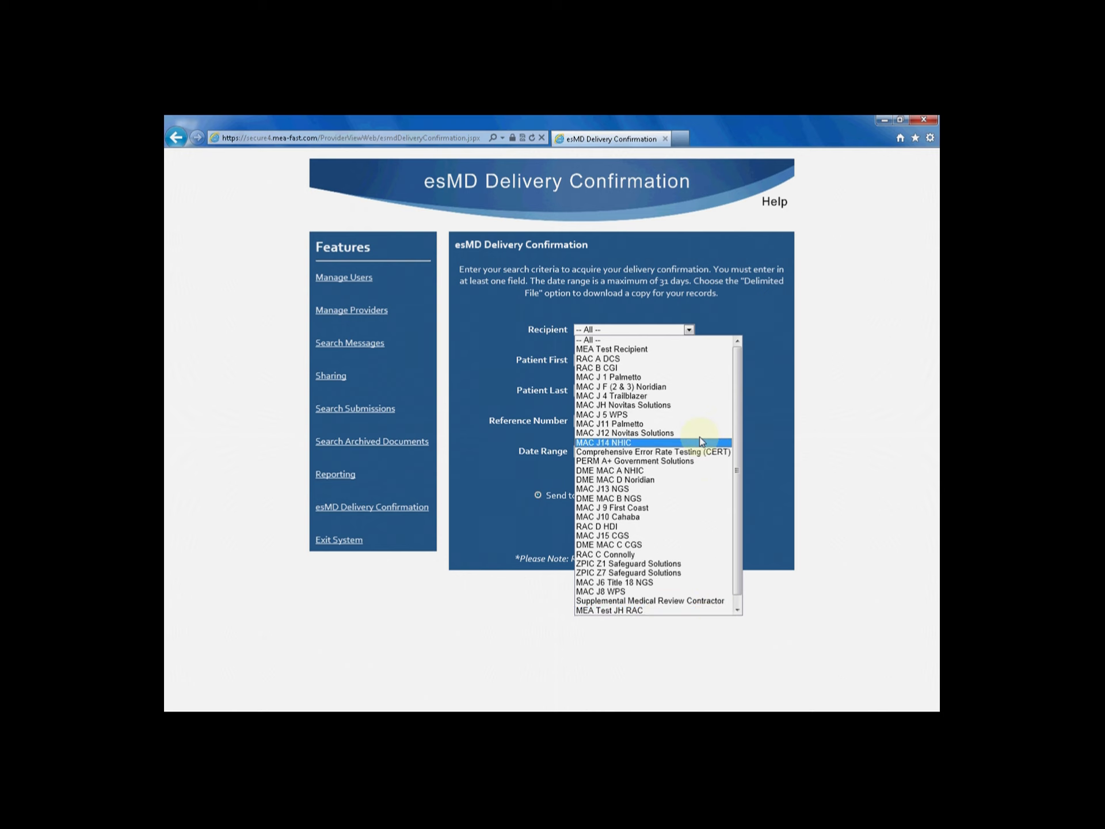
{"action": "left_click", "coordinate": [725, 314]}
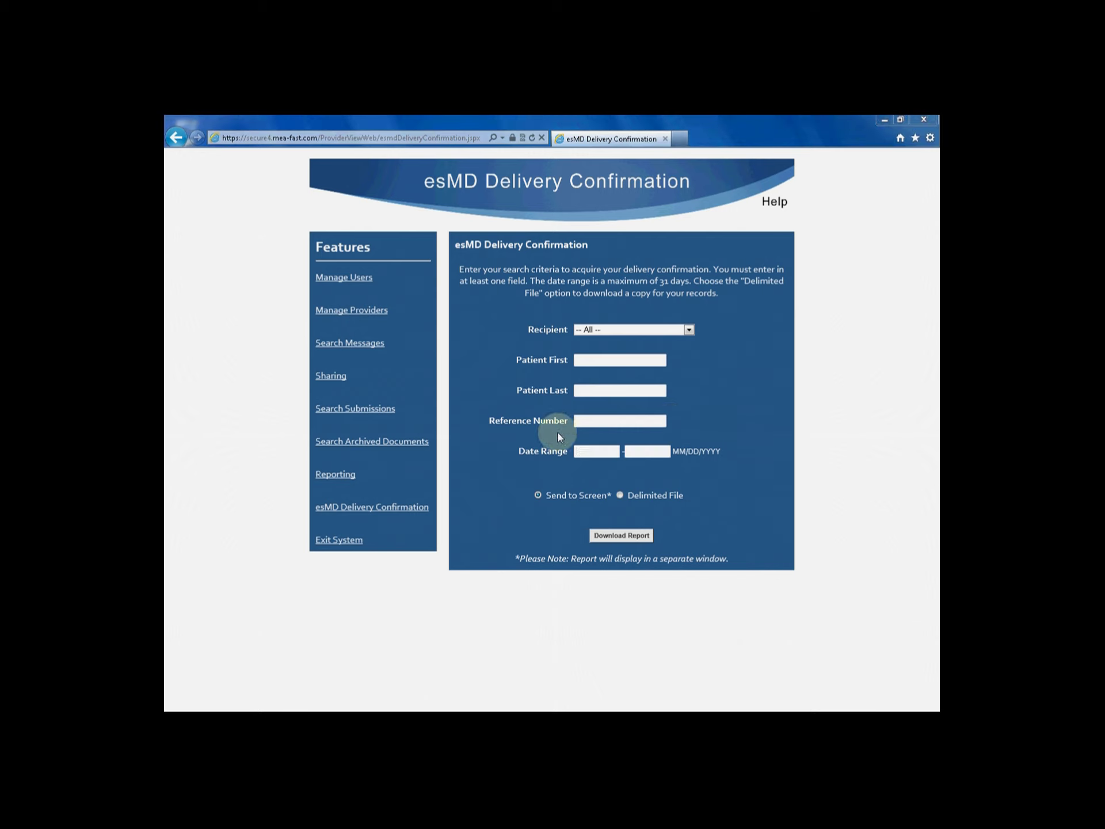
Enter 11/15/2012 as the start date so the range covers 11/15/2012 to 11/15/2012
{"action": "left_click", "coordinate": [593, 450]}
{"action": "type", "text": "11/15/2012"}
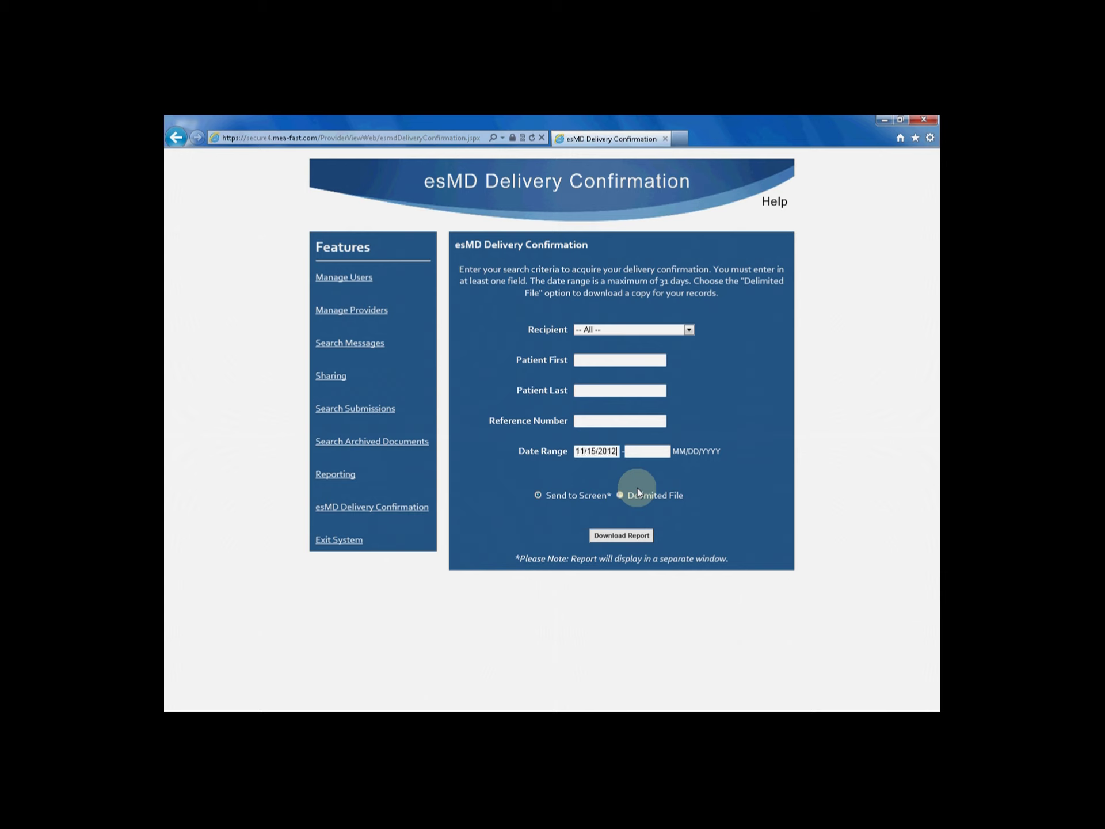
{"action": "key", "text": "Tab"}
{"action": "type", "text": "11/15/2012"}
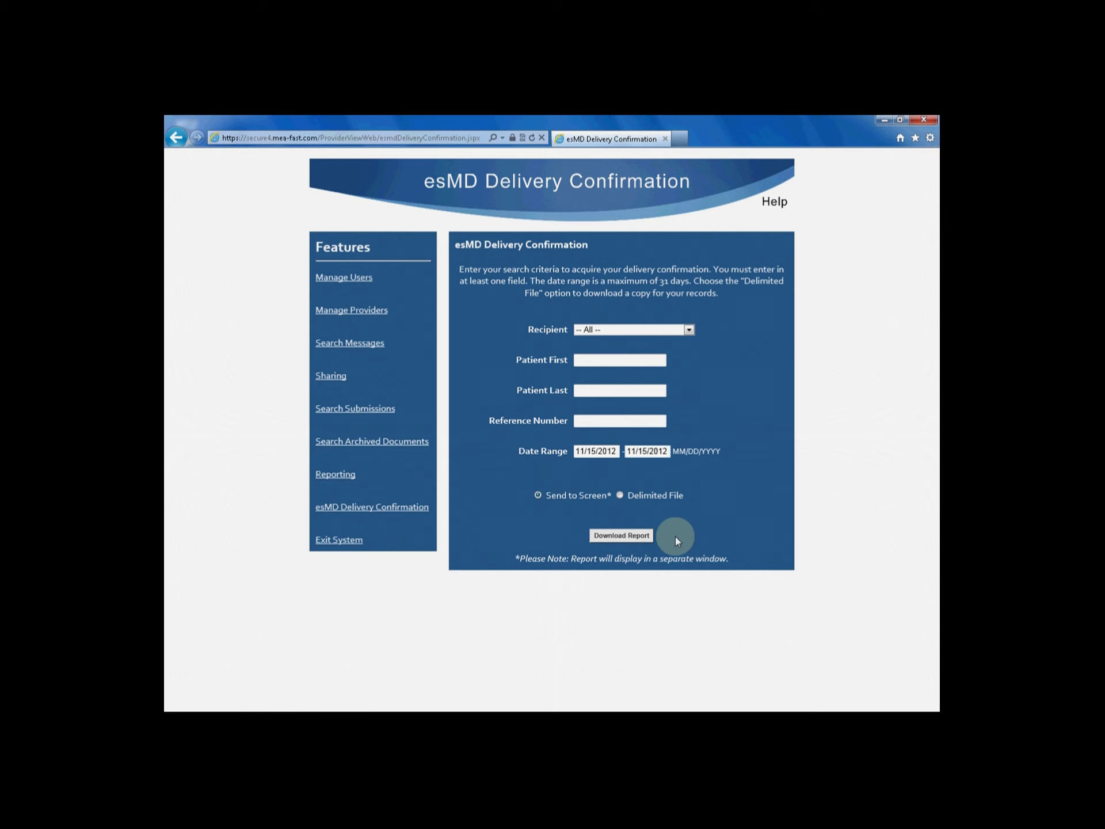
Download the report to screen, listing four 11/15/2012 deliveries to CGS J15 and CGS JC DME MACs
{"action": "left_click", "coordinate": [619, 537]}
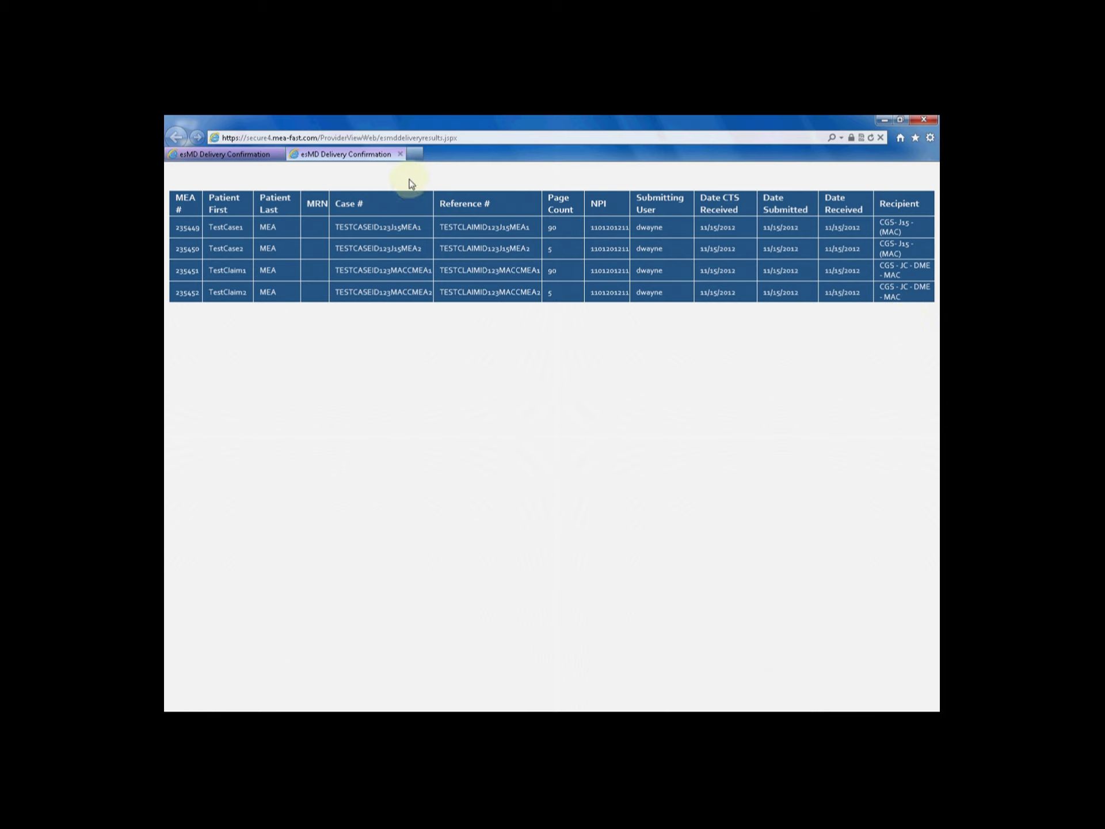
Close the results tab and the Internet Explorer window
{"action": "left_click", "coordinate": [400, 154]}
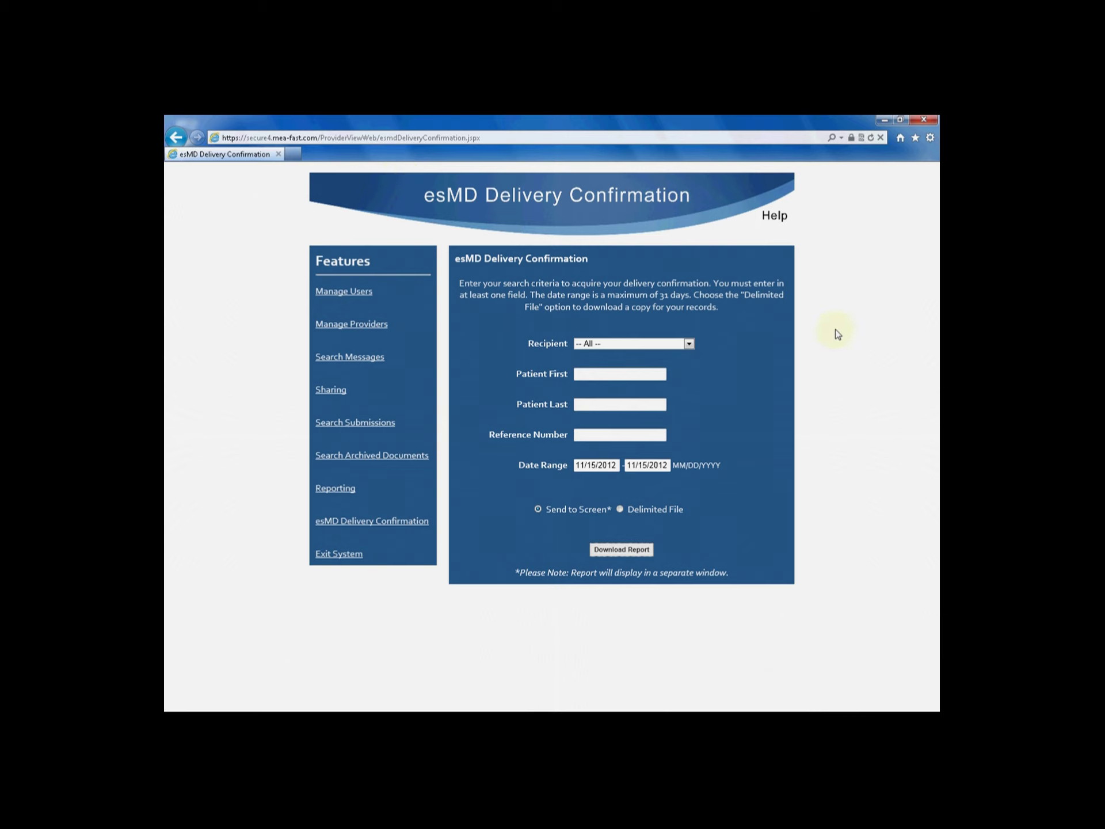
{"action": "left_click", "coordinate": [935, 120]}
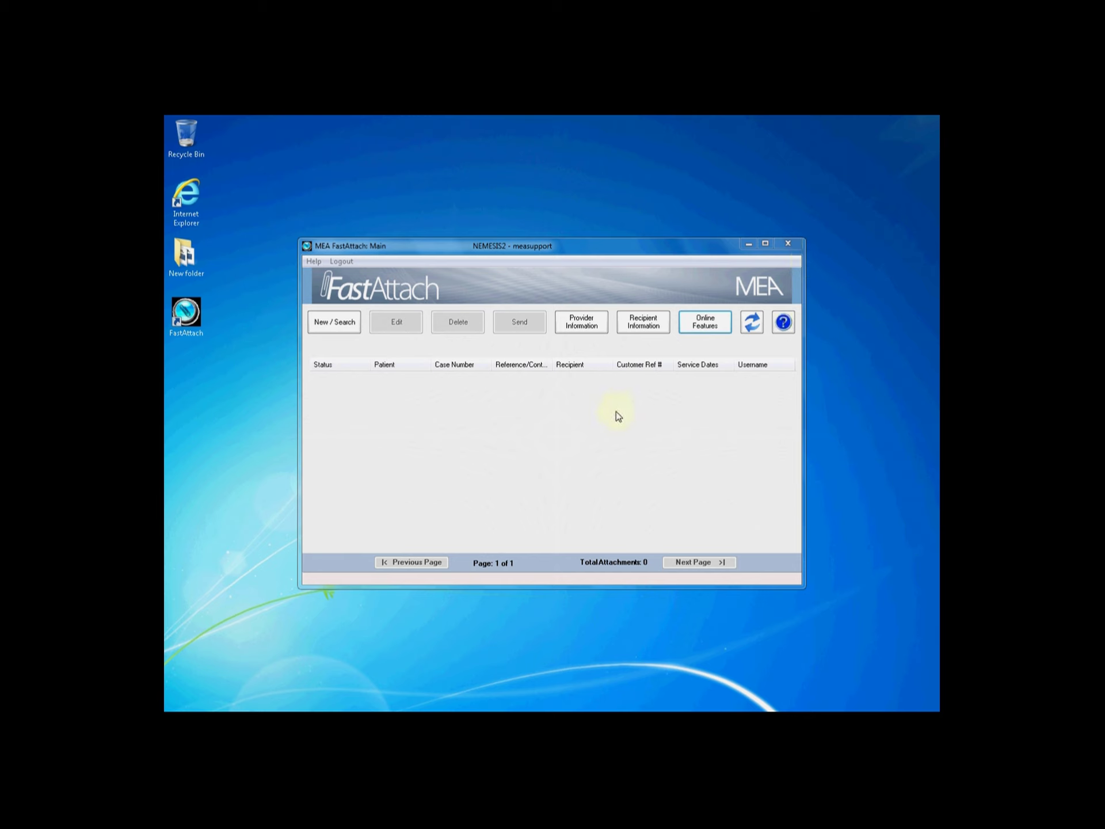